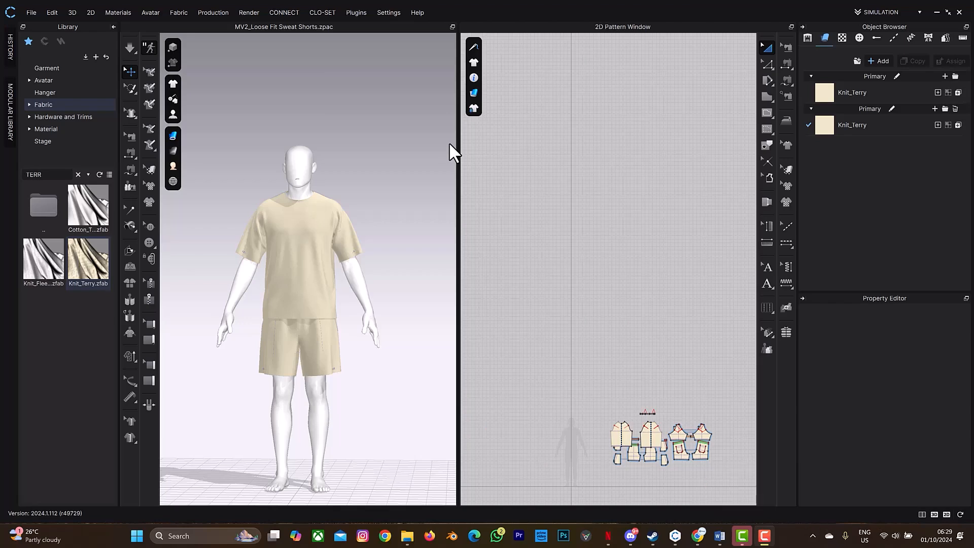
Switch to the Chrome browser and search the CONNECT store for "WALKING".
right_click_drag(384, 298, 268, 299)
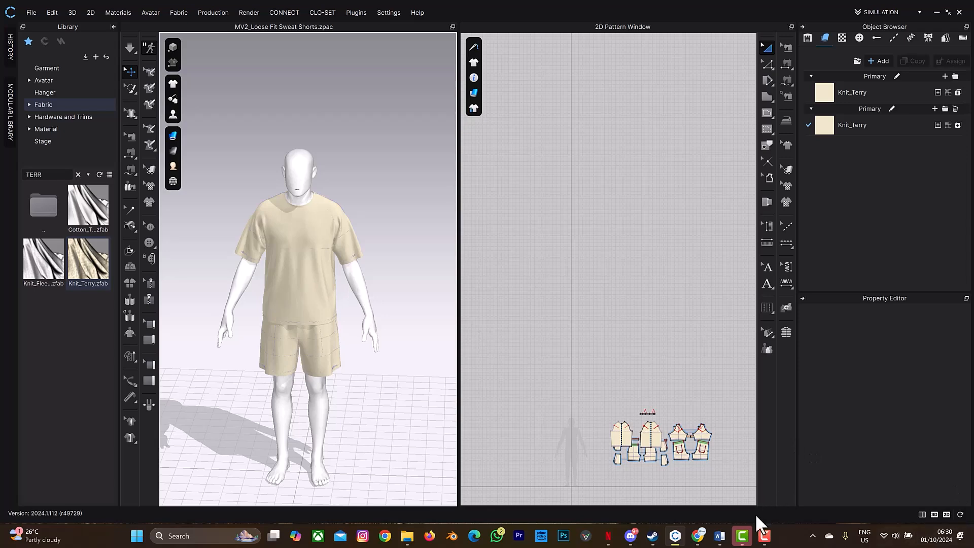
left_click(700, 541)
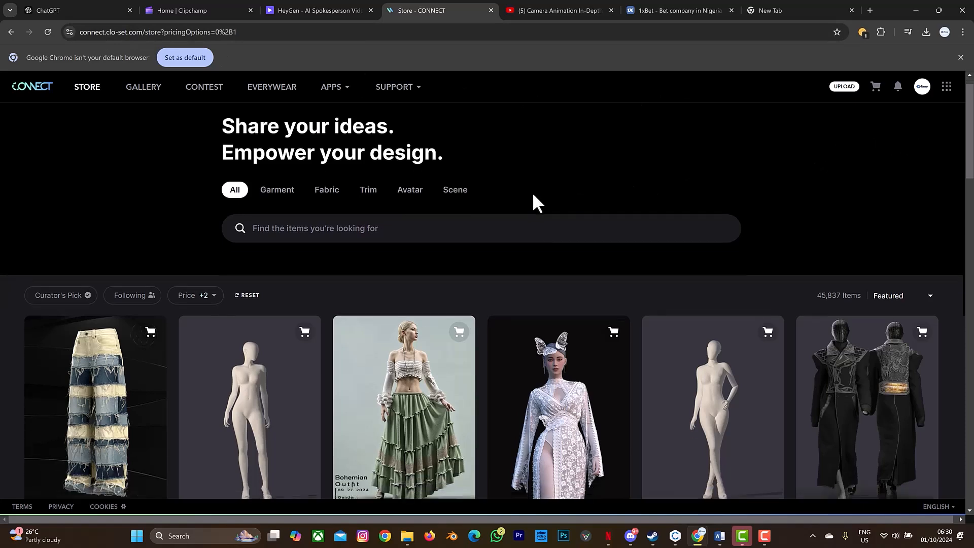
scroll(532, 193, "down", 1)
left_click(422, 201)
type("WALKING")
key("Return")
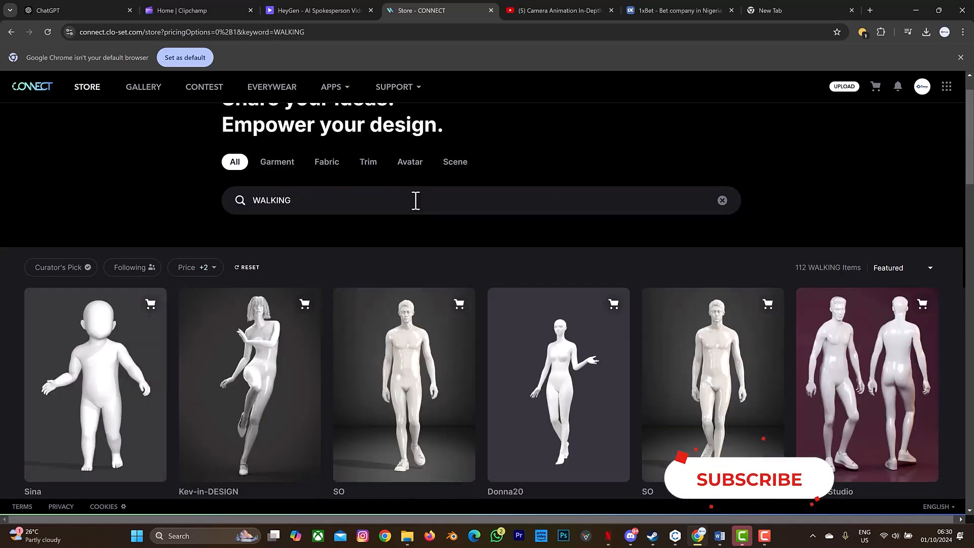
Filter the walking items by price so that only Free is included and Paid is excluded.
scroll(446, 385, "down", 2)
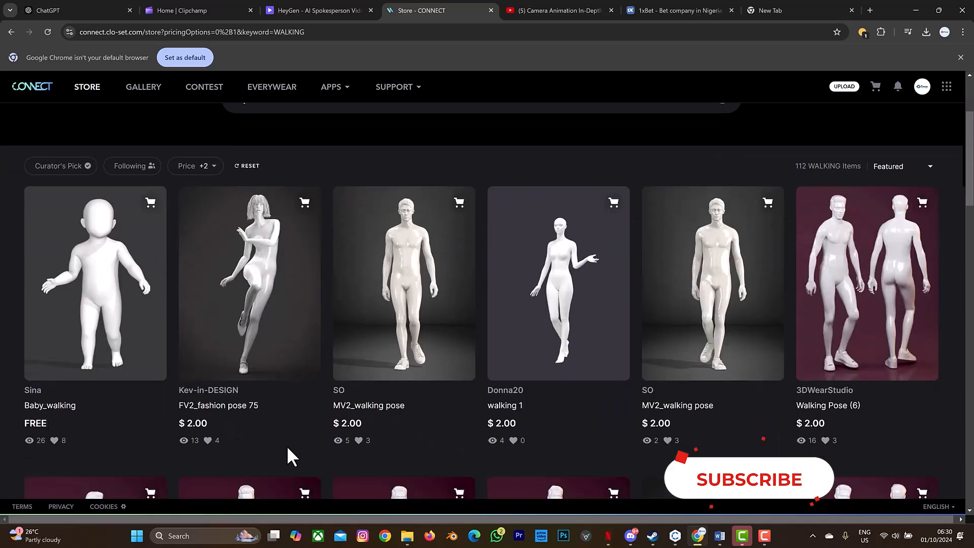
scroll(330, 337, "up", 2)
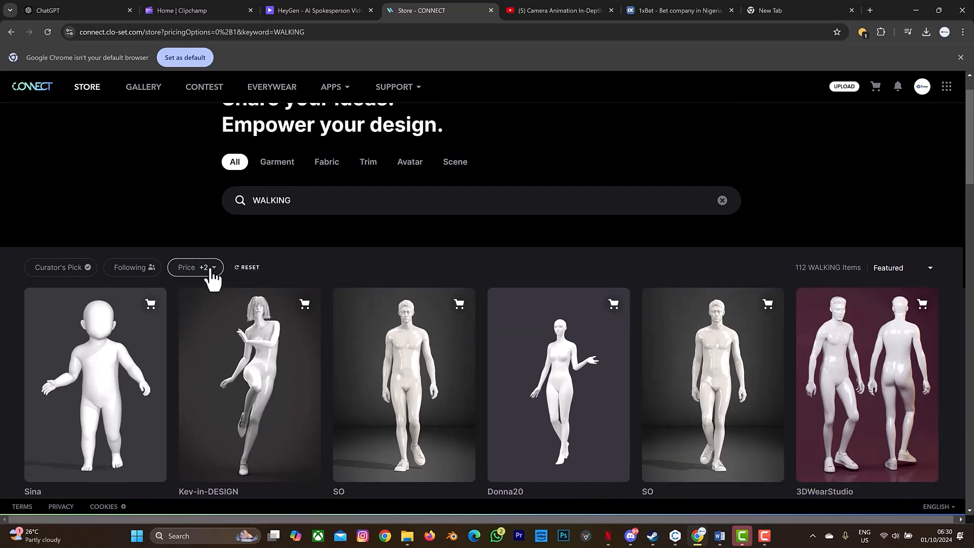
left_click(211, 270)
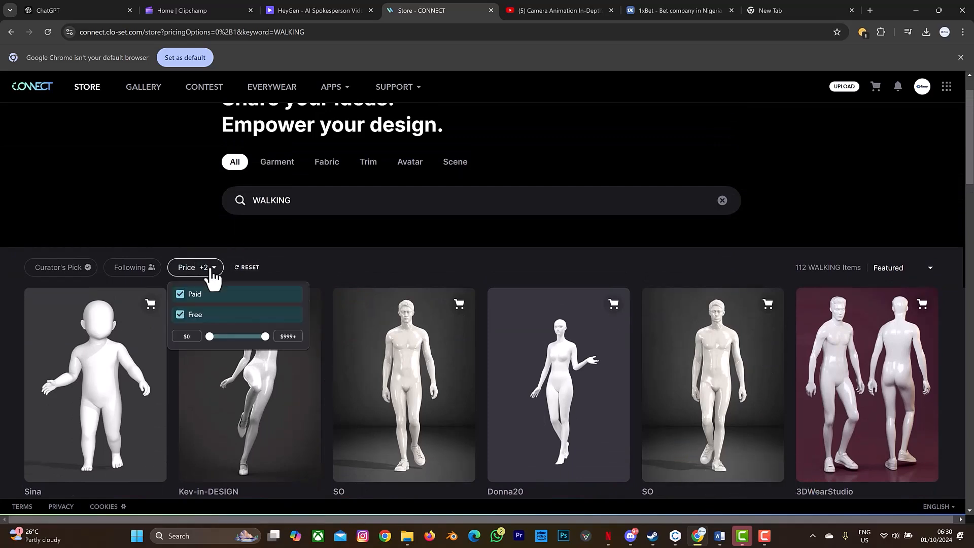
left_click(181, 296)
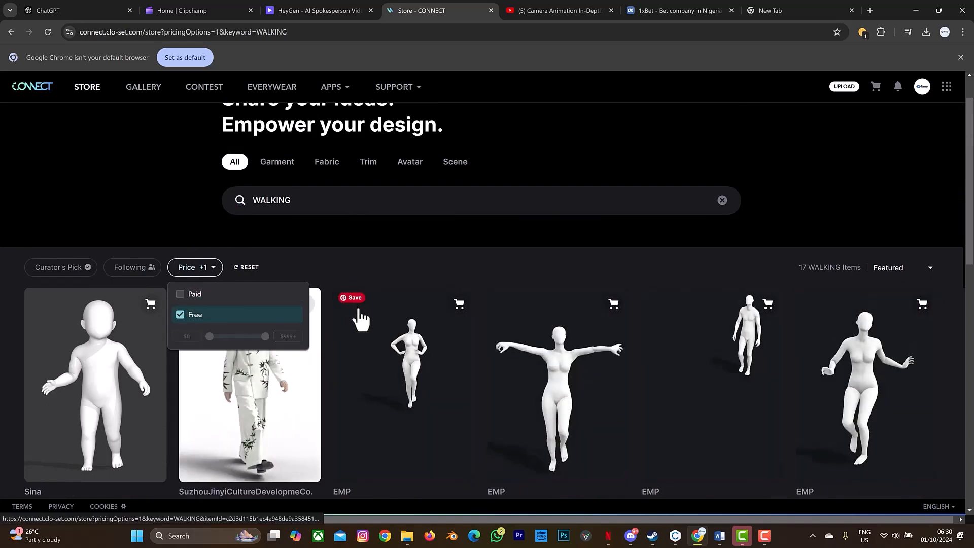
Find the free MV2_Walking_in_place_01 motion by CONNECT Official among the results and add it to the cart.
scroll(354, 375, "down", 2)
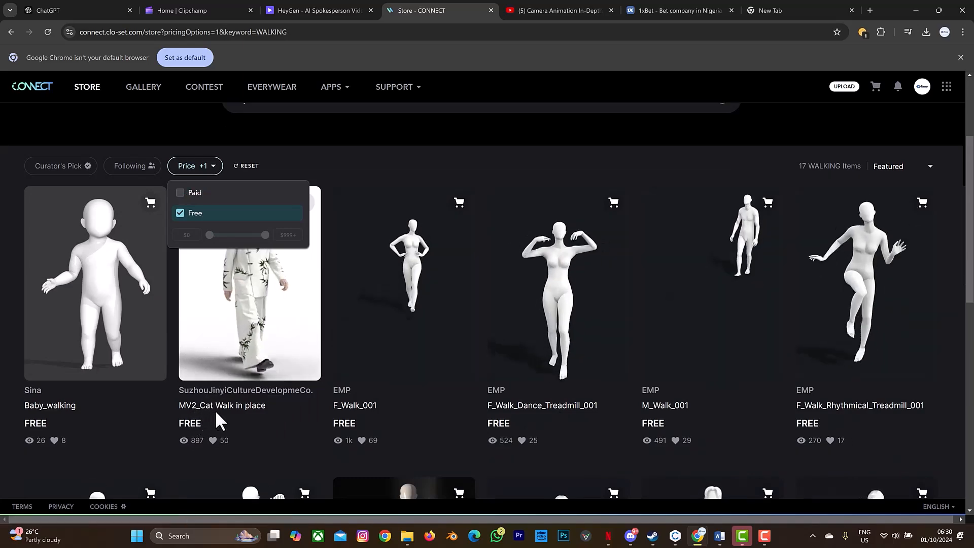
scroll(366, 410, "down", 3)
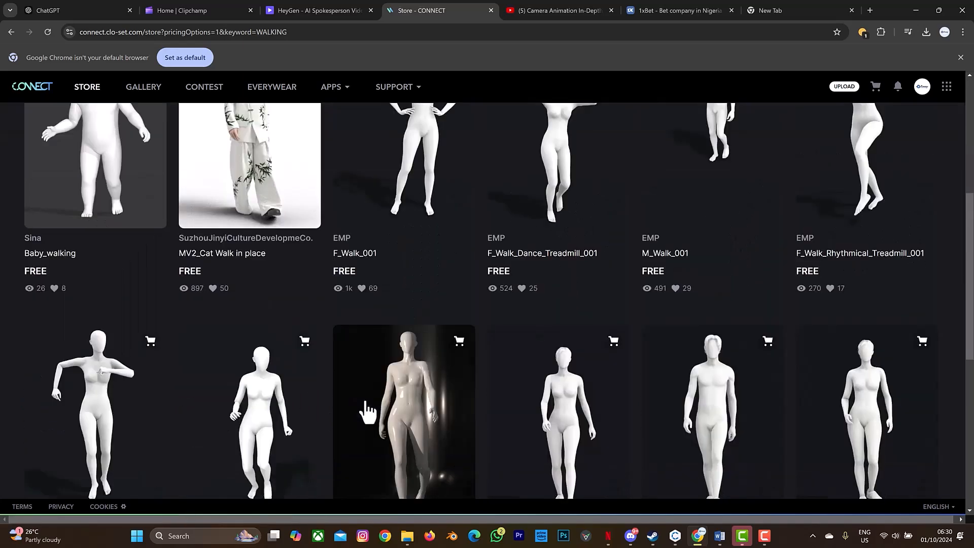
scroll(663, 391, "down", 2)
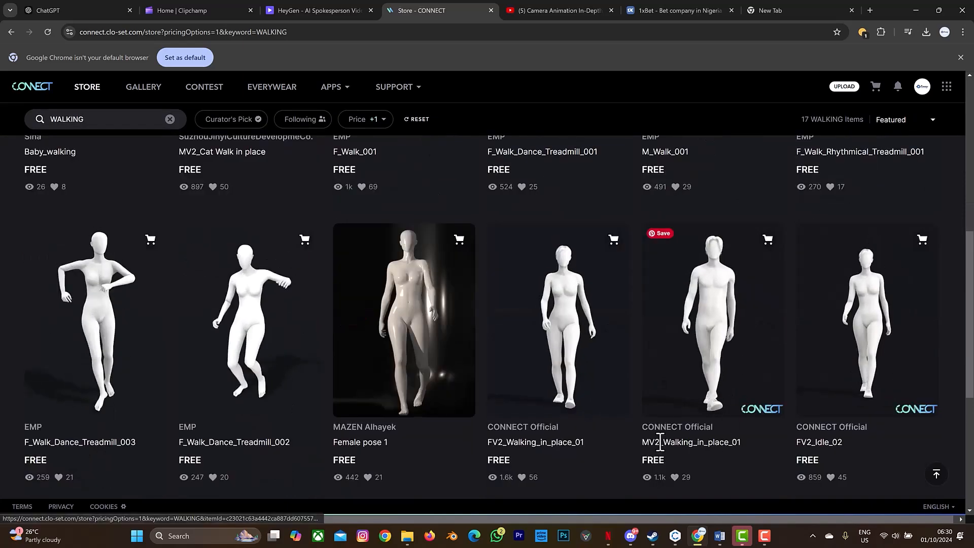
scroll(372, 288, "up", 3)
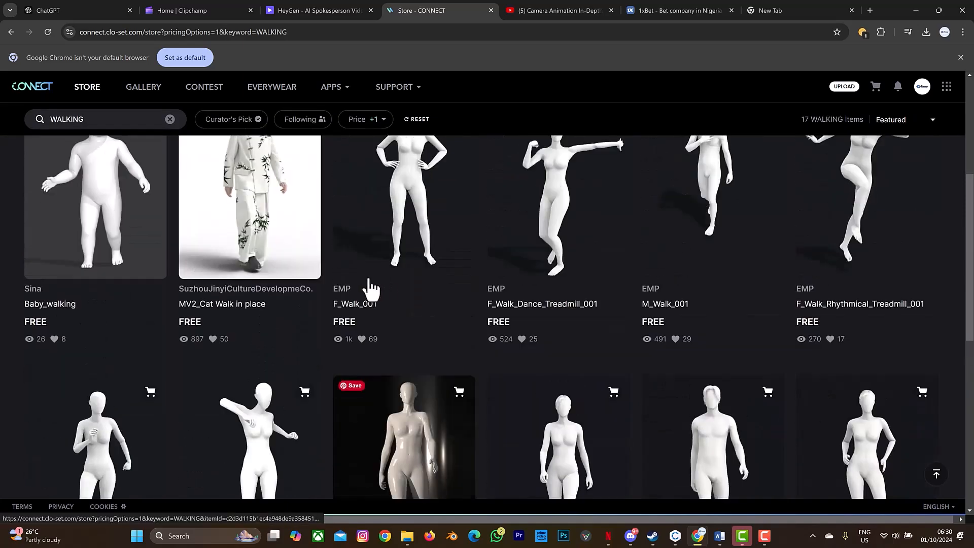
scroll(603, 400, "down", 4)
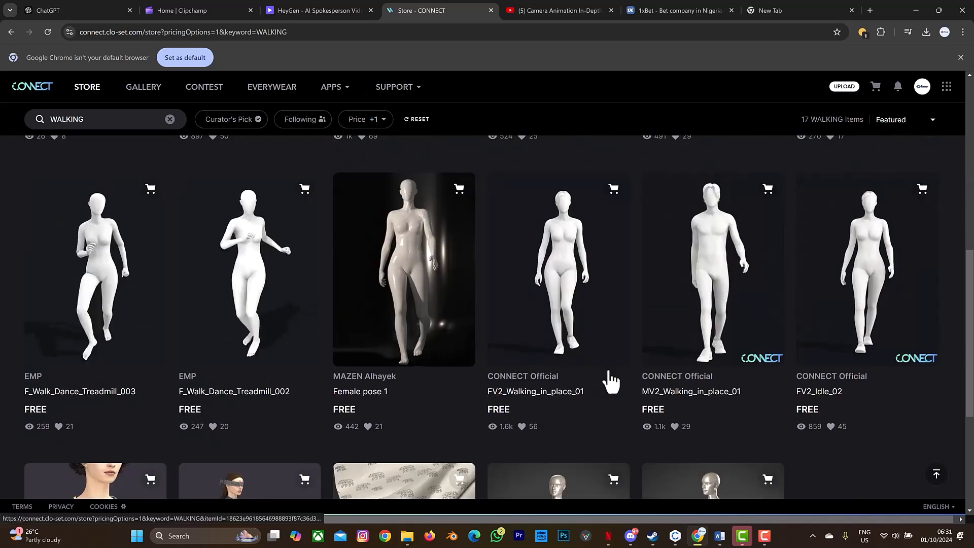
scroll(665, 344, "down", 1)
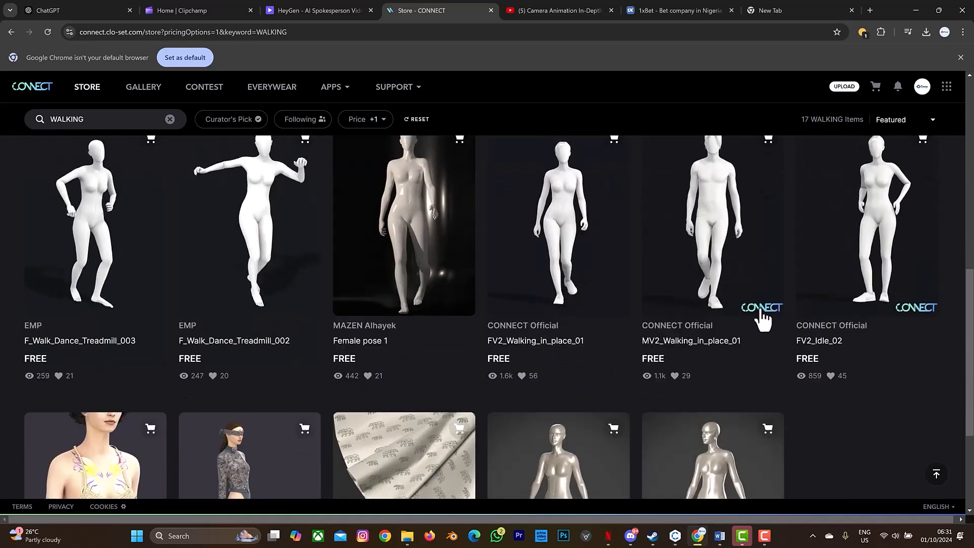
scroll(753, 261, "up", 2)
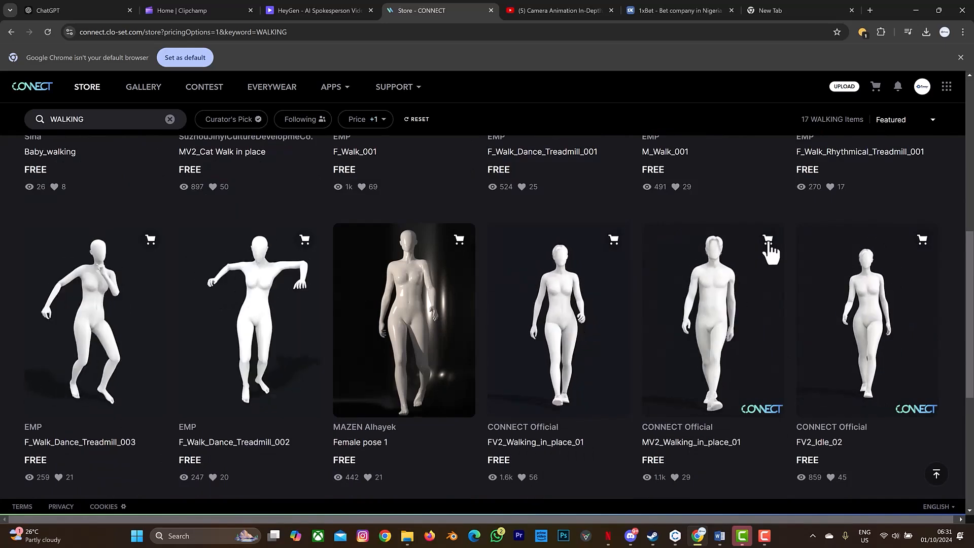
left_click(767, 240)
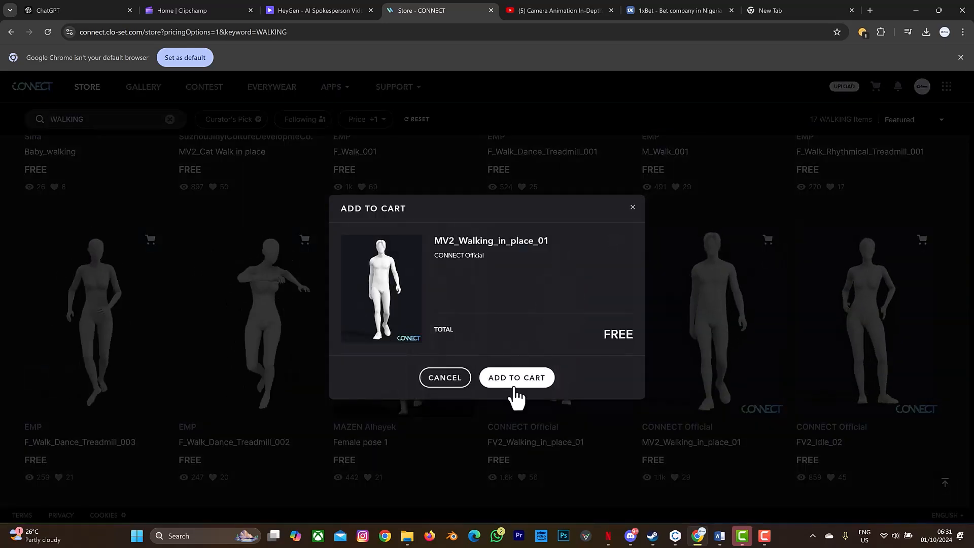
left_click(514, 386)
Place the cart order with the CONNECT Terms of Service accepted and download MV2_Walking_in_place_01.
mouse_move(874, 96)
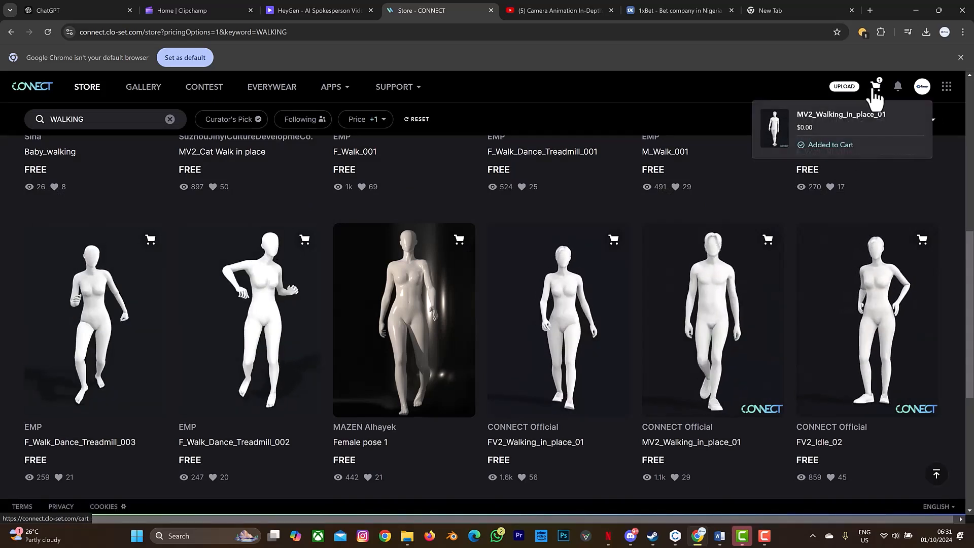
left_click(873, 91)
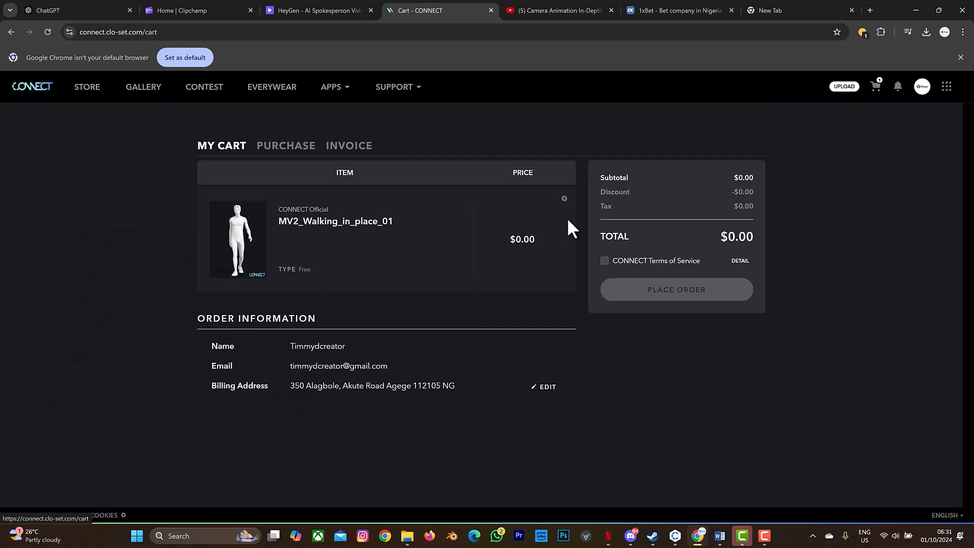
left_click(604, 261)
left_click(663, 287)
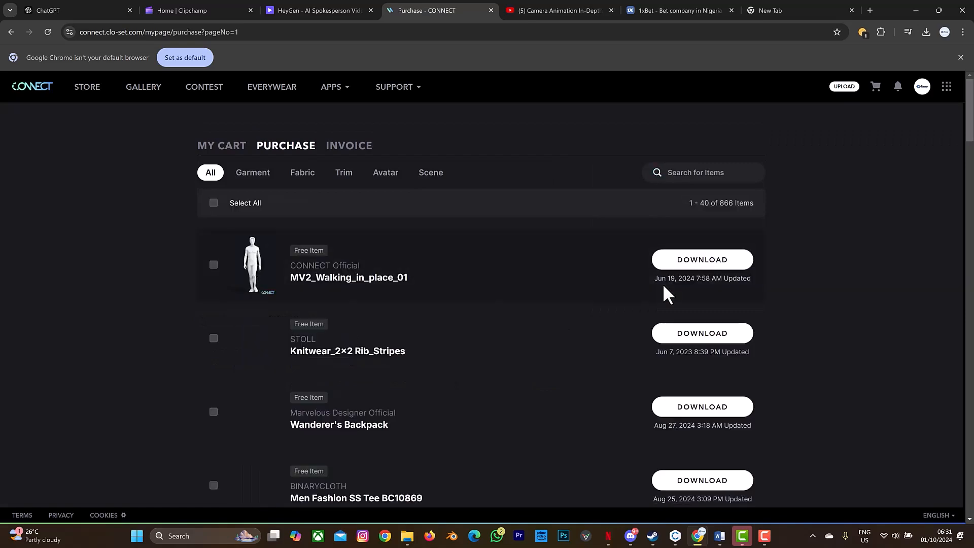
left_click(702, 260)
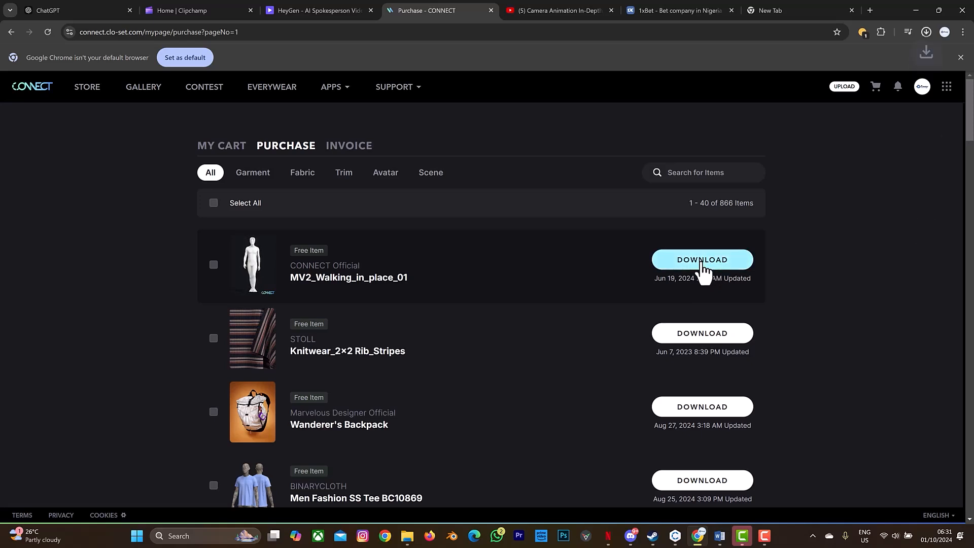
left_click(926, 32)
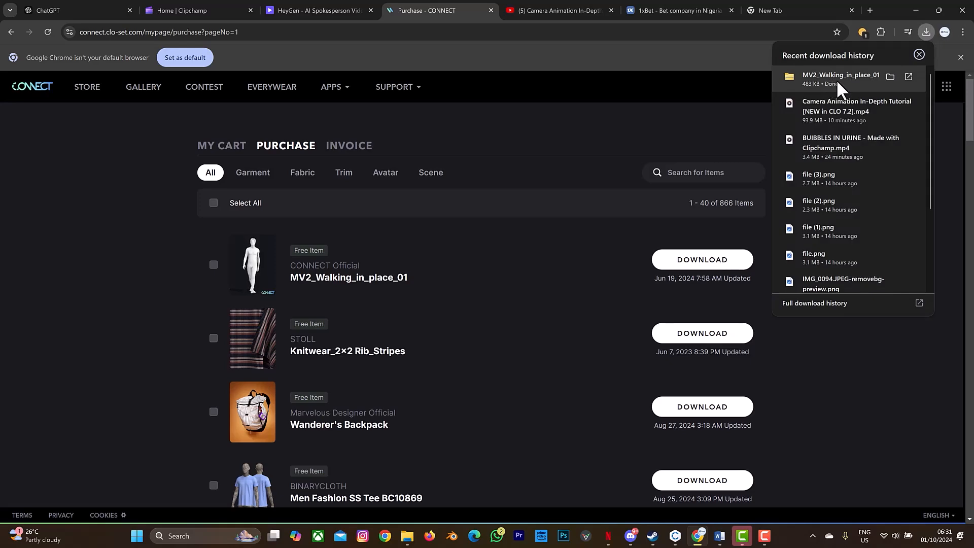
In File Explorer, open the downloaded MV2_Walking_in_place_01 (1) archive in Downloads and copy MV2_Walking_in_place_01.mtn.
left_click(408, 537)
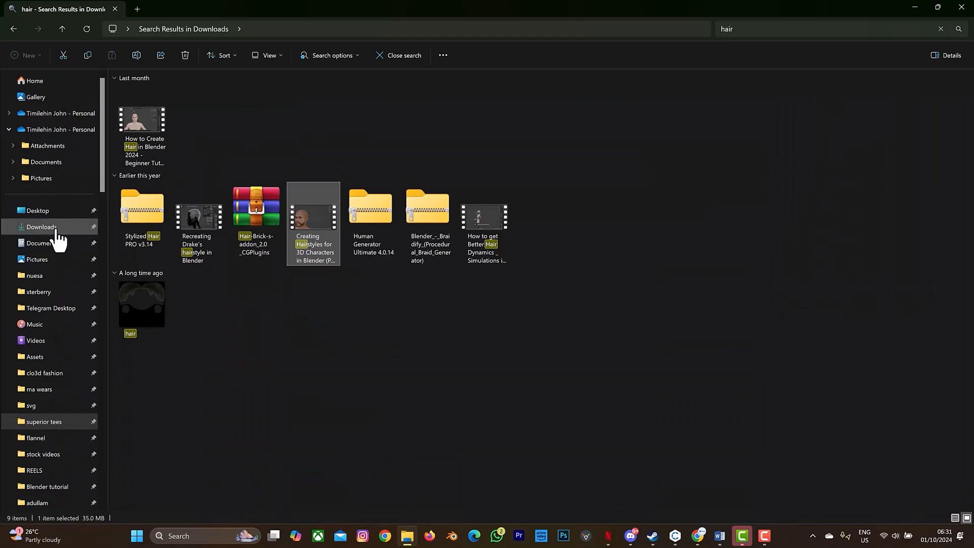
left_click(56, 229)
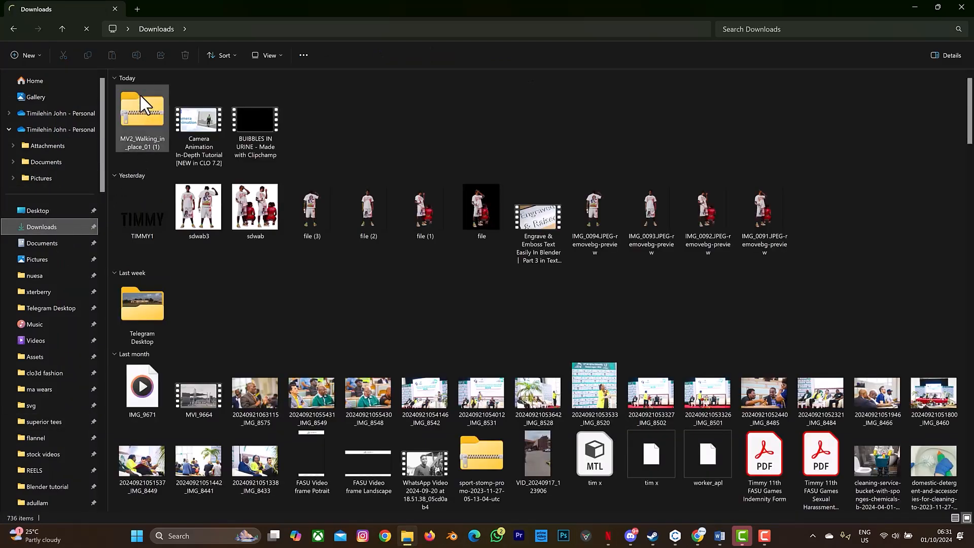
left_click(145, 101)
double_click(144, 97)
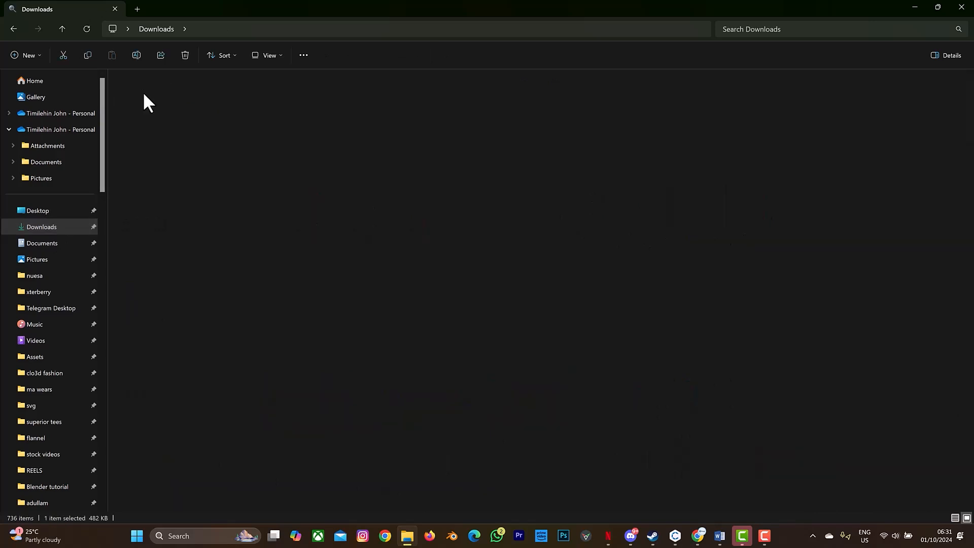
left_click(190, 92)
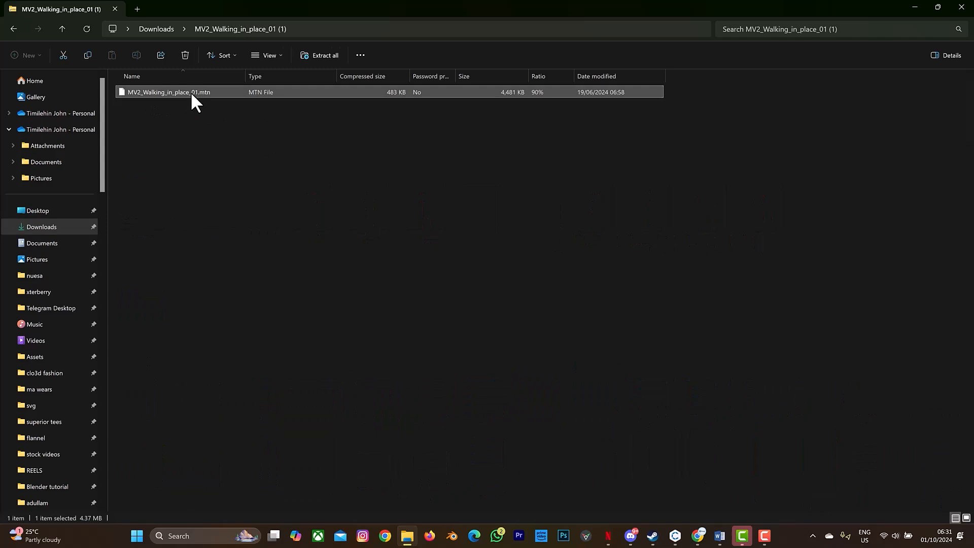
In a new File Explorer tab, paste the motion file into CLO's Assets\Avatar\Avatar\Male_V2\Motion folder, replacing the existing file.
left_click(137, 10)
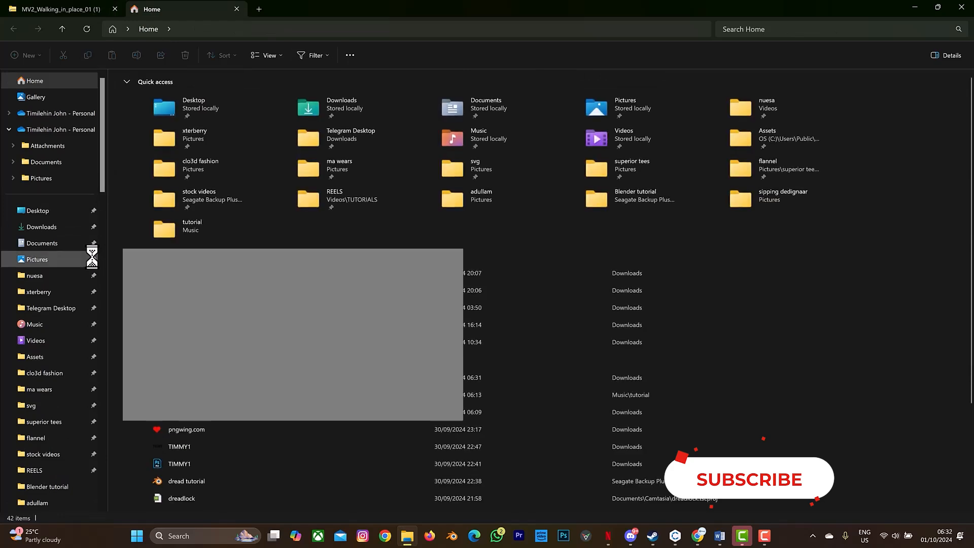
scroll(76, 322, "down", 2)
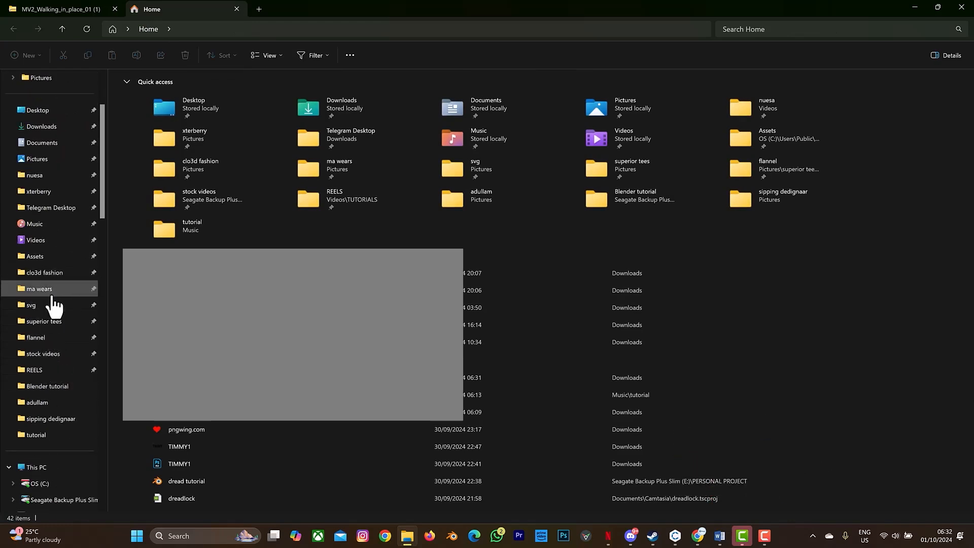
left_click(57, 259)
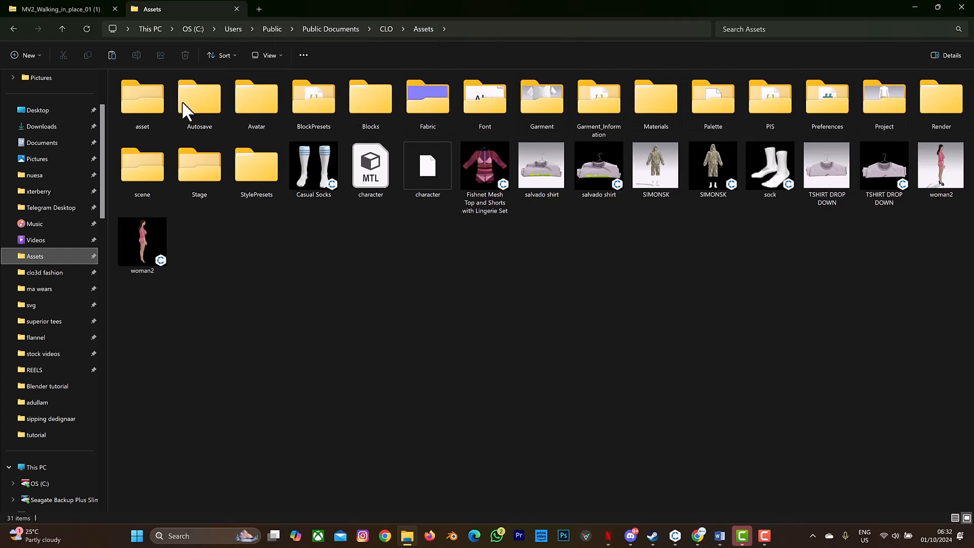
double_click(252, 105)
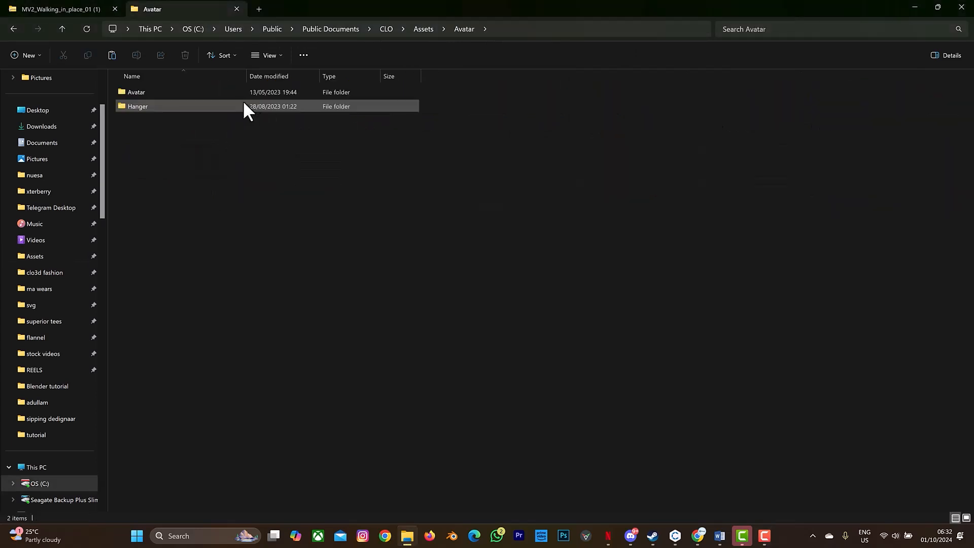
double_click(223, 91)
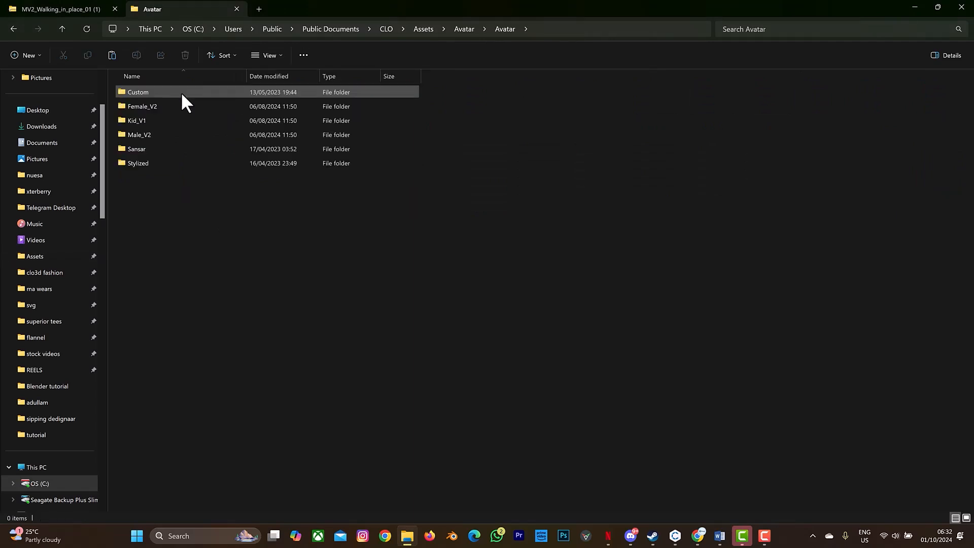
left_click(148, 135)
double_click(148, 135)
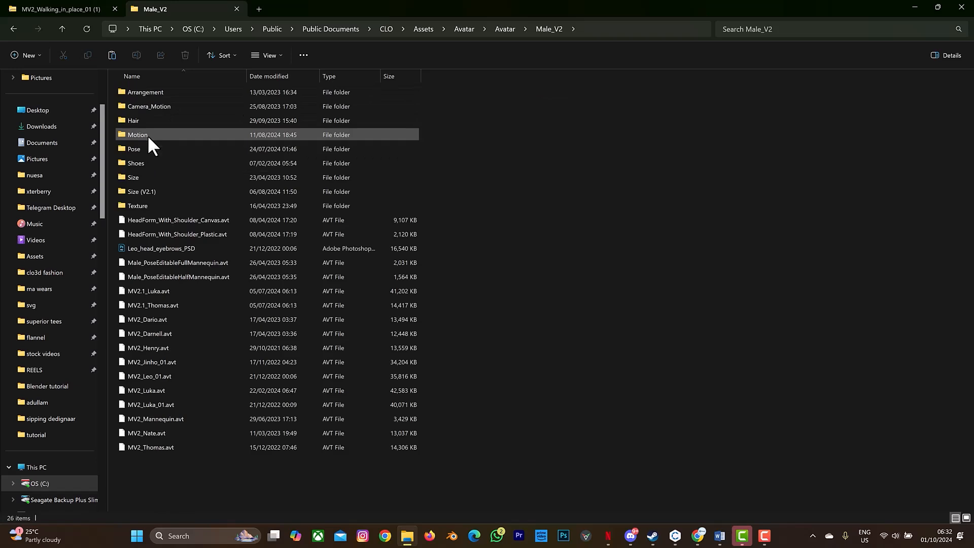
double_click(147, 135)
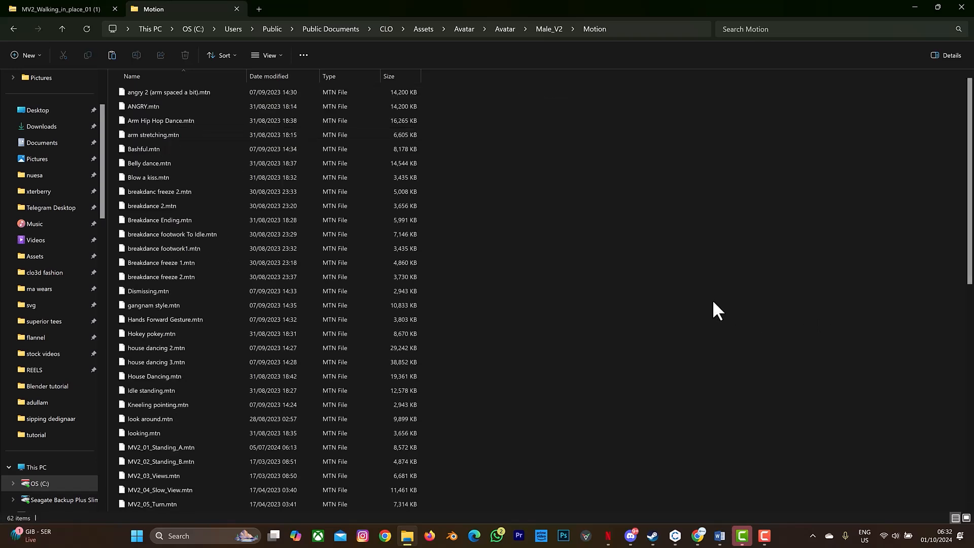
key("ctrl+v")
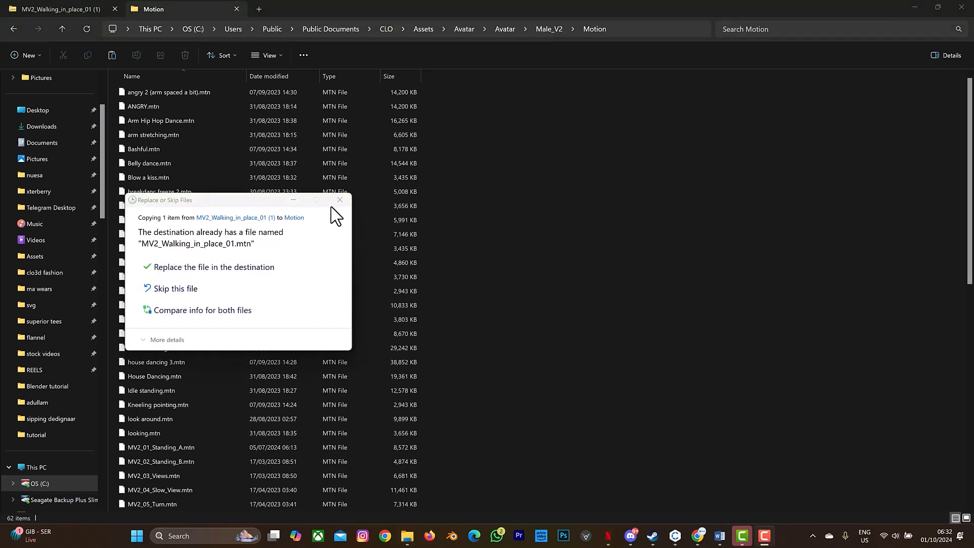
left_click(208, 267)
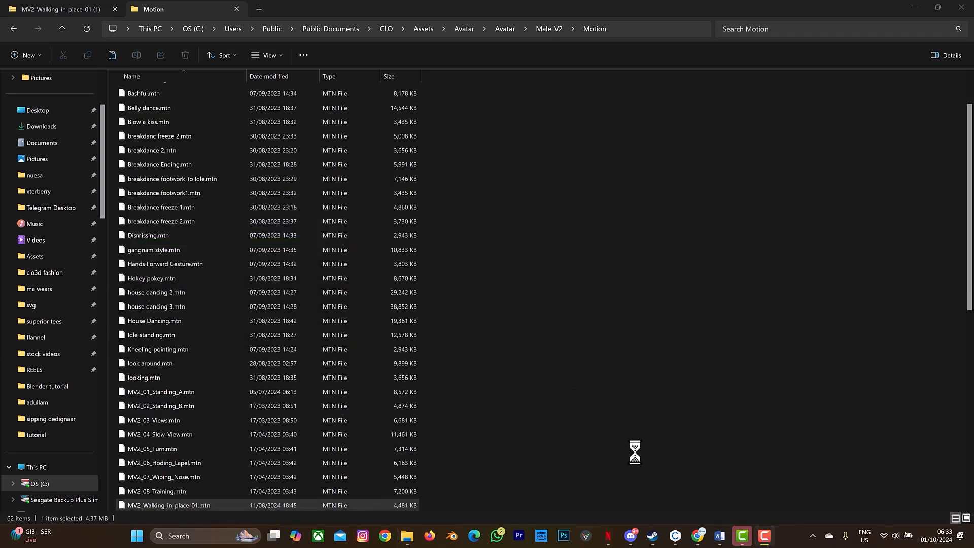
Switch to CLO, clear the library's fabric search and open the Motion folder of the Male_V2 avatar.
left_click(675, 538)
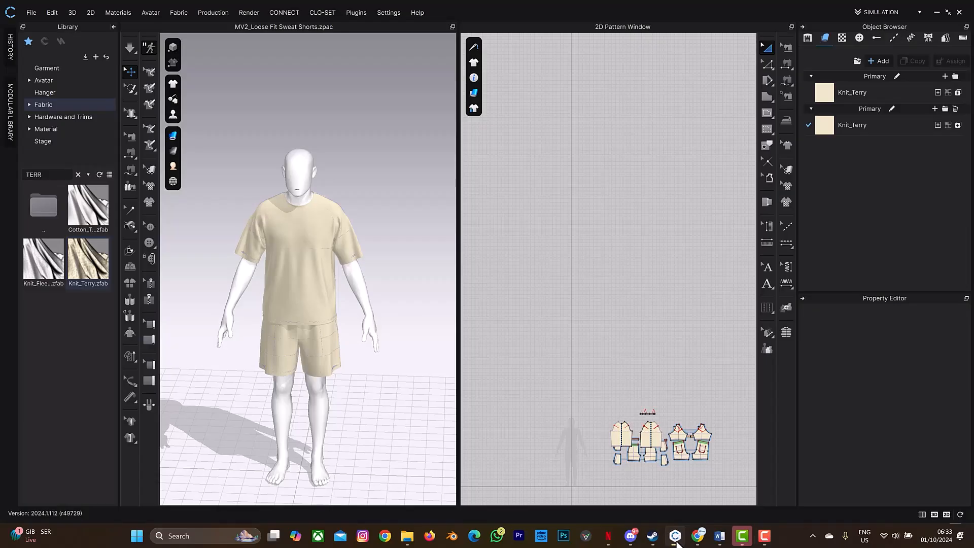
left_click(77, 175)
left_click(43, 80)
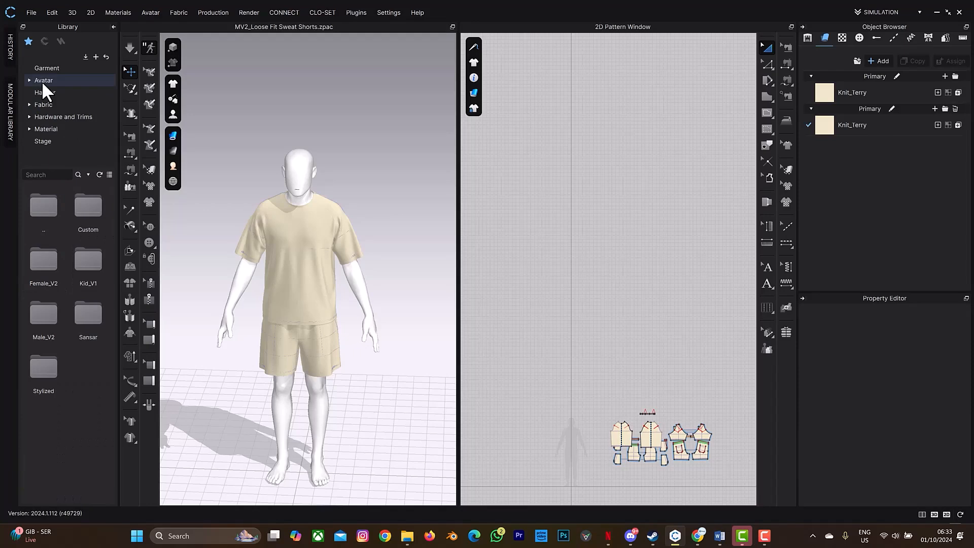
double_click(50, 317)
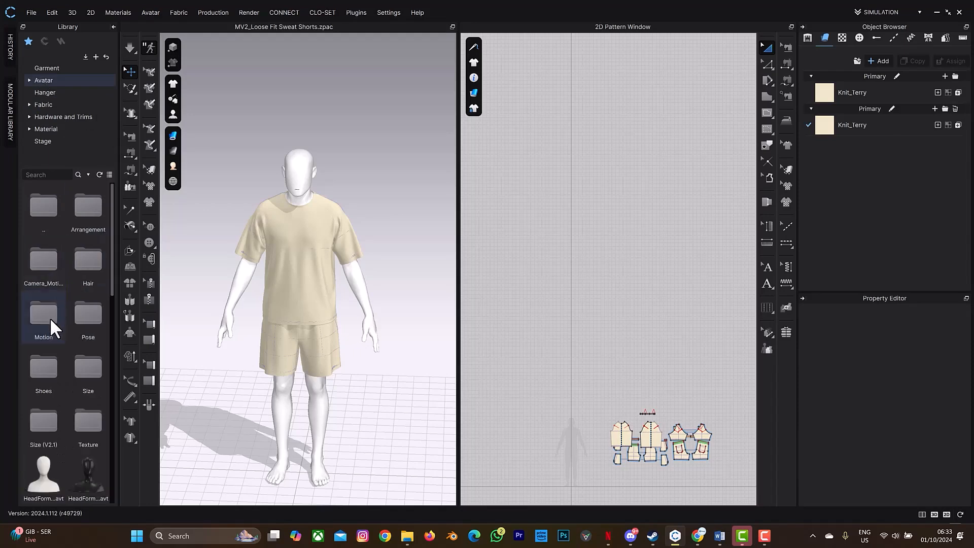
double_click(52, 312)
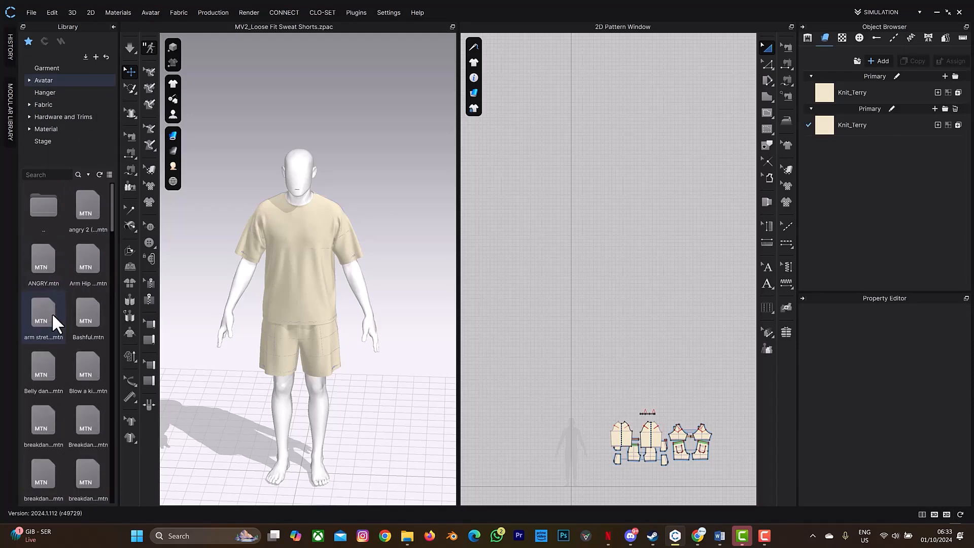
Search the motions for WALK and load MV2_Walking_in_place_01, moving avatar and garment to the start position with a 30-frame transition animation.
left_click(54, 174)
type("WALK")
key("Return")
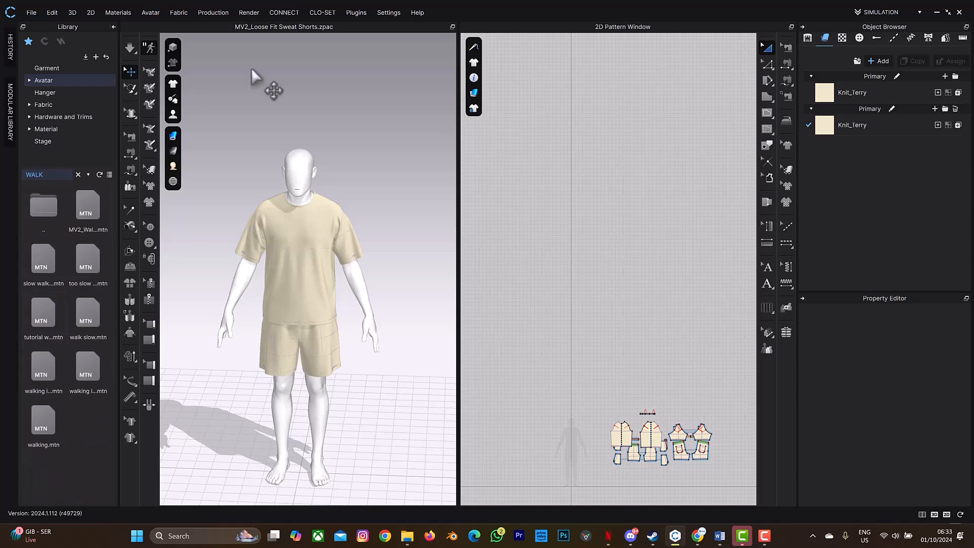
double_click(82, 214)
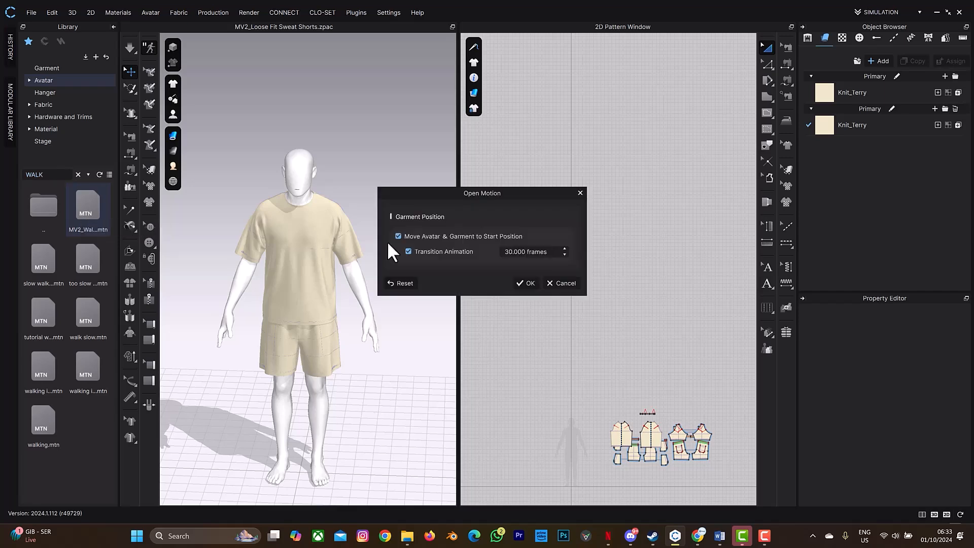
left_click(530, 283)
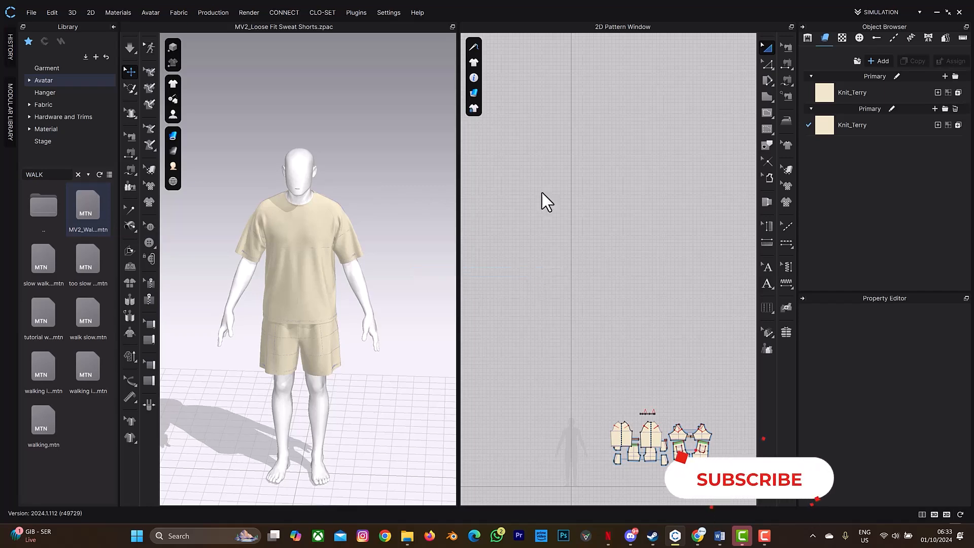
Switch to the Animation workspace and record the garment simulation with the quality set to Animation (Stable).
left_click(888, 6)
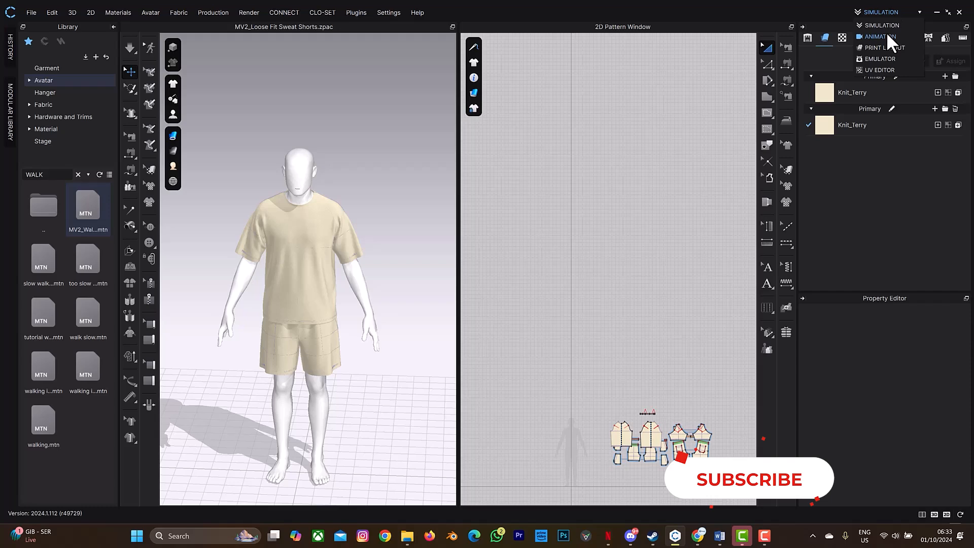
left_click(887, 35)
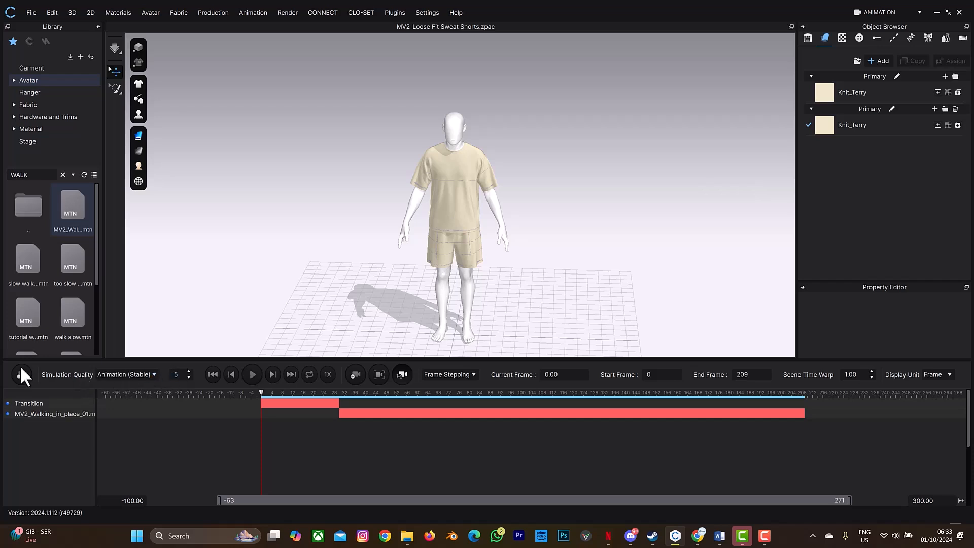
left_click(136, 372)
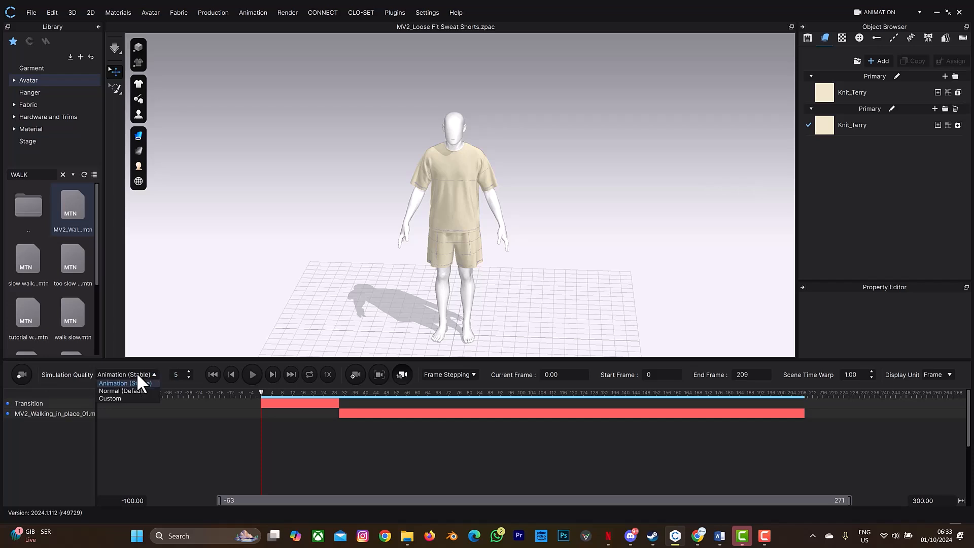
left_click(140, 379)
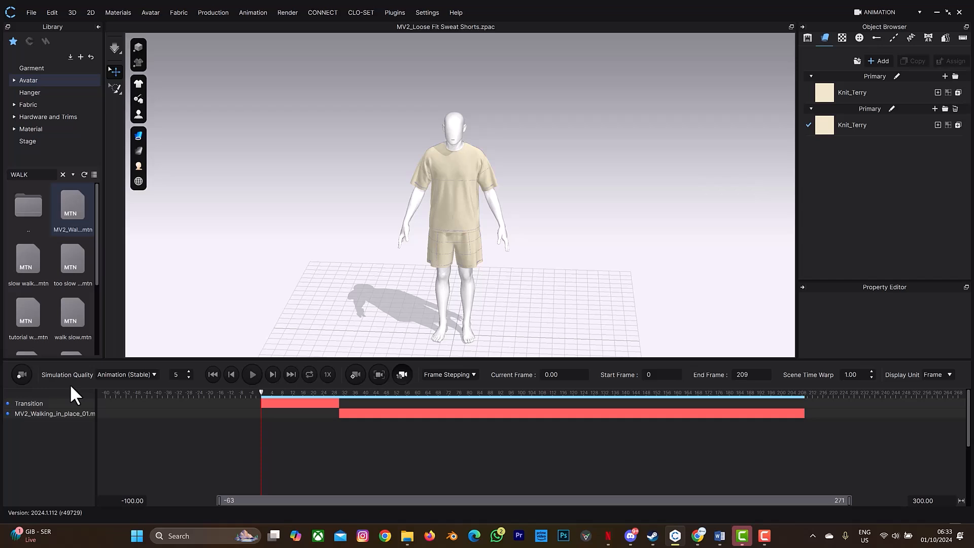
left_click(21, 374)
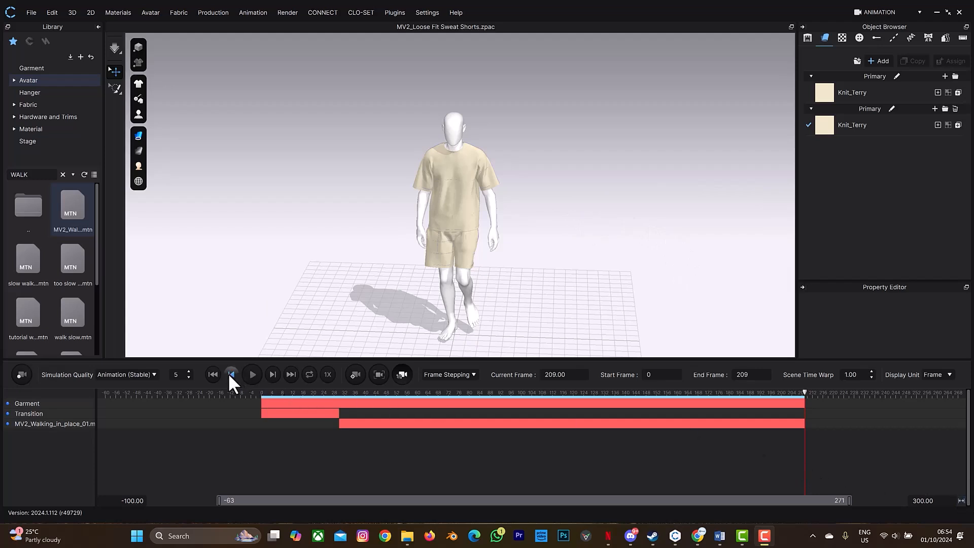
Play the recorded walk from the first frame, check the garment from the front and side, and return to the start.
left_click(213, 374)
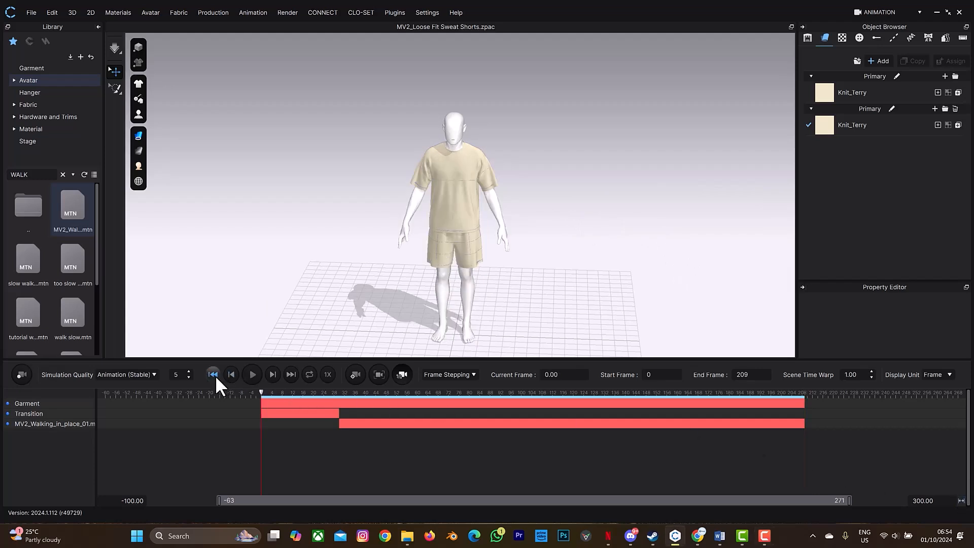
left_click(252, 374)
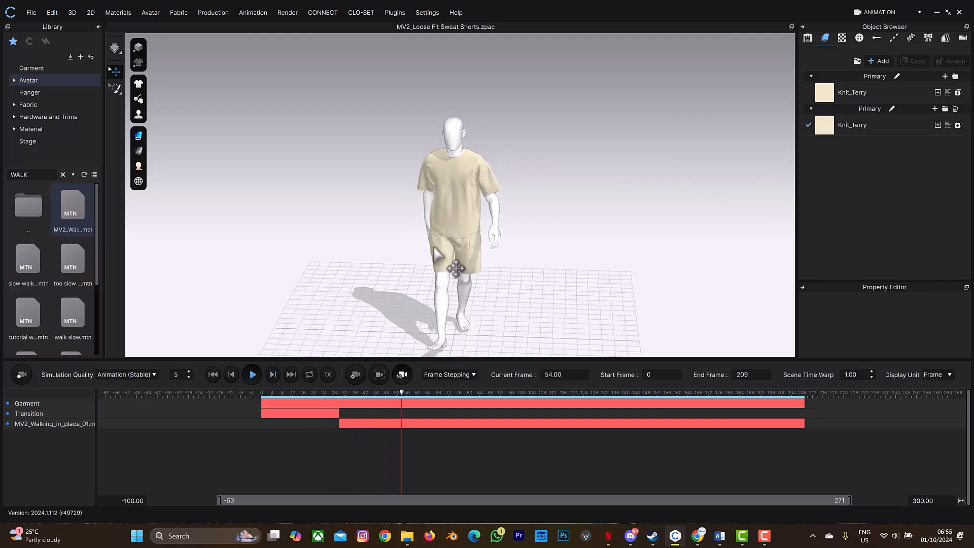
right_click_drag(454, 228, 490, 222)
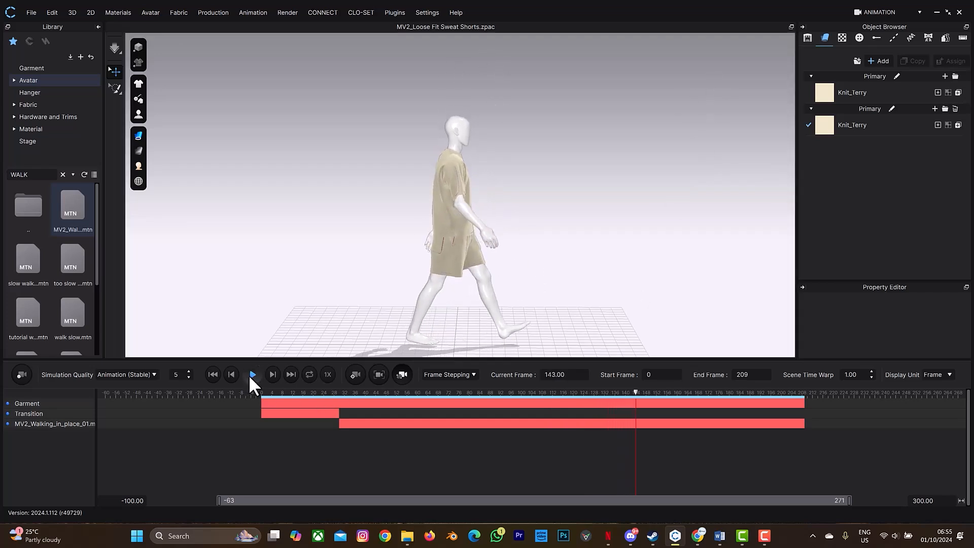
left_click(215, 376)
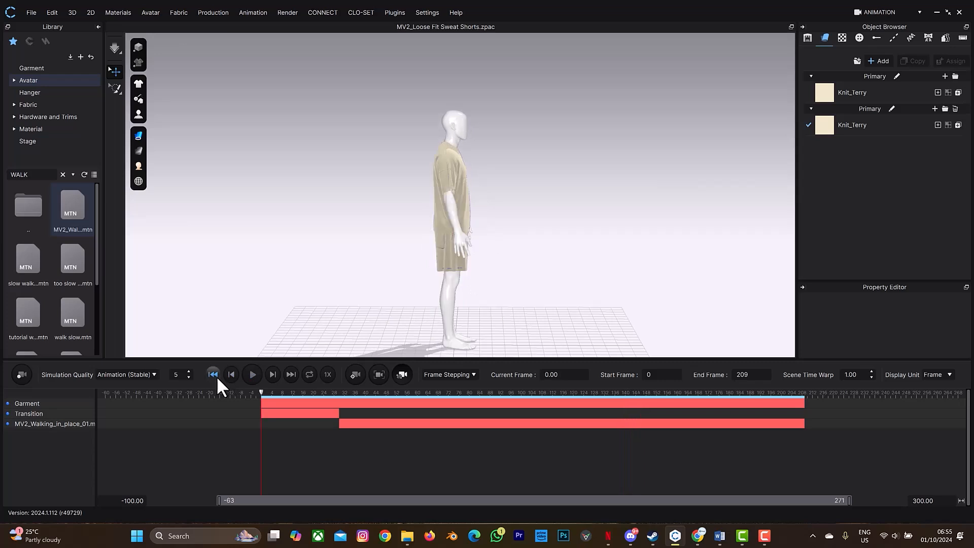
Scrub to the end of the transition clip and set the animation's start frame to 30.
right_click_drag(530, 264, 480, 266)
left_click_drag(263, 396, 336, 415)
left_click(659, 374)
type("30")
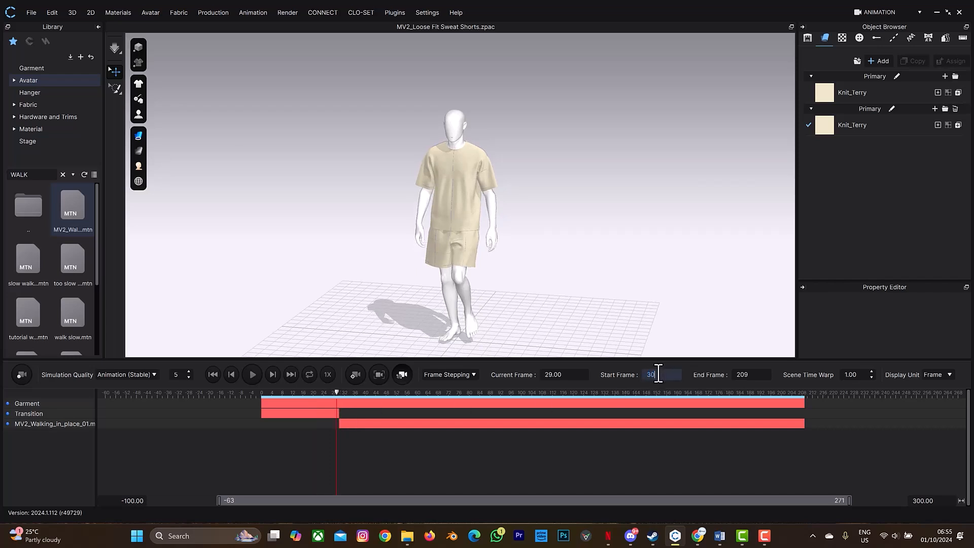
key("Return")
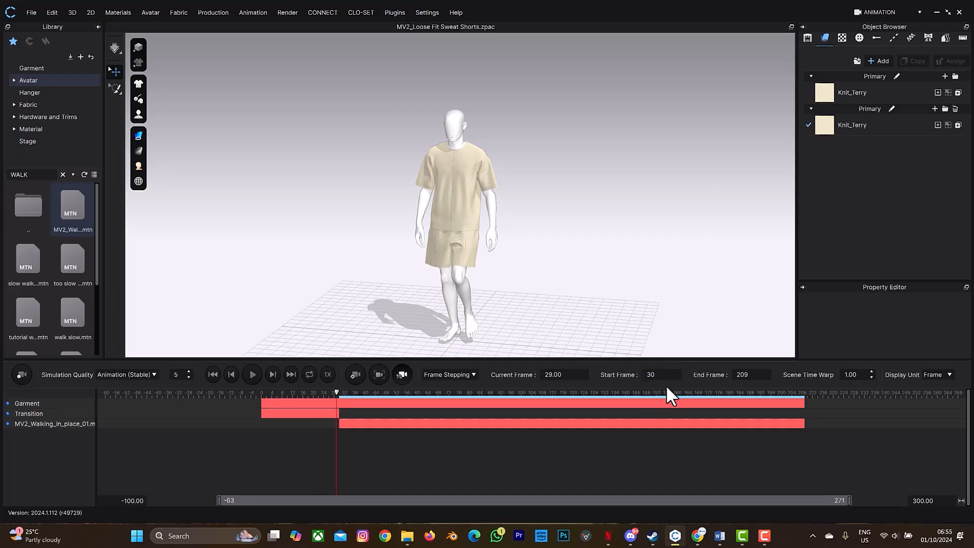
Return to the Simulation workspace and open the Render window with its image/video properties.
left_click(881, 10)
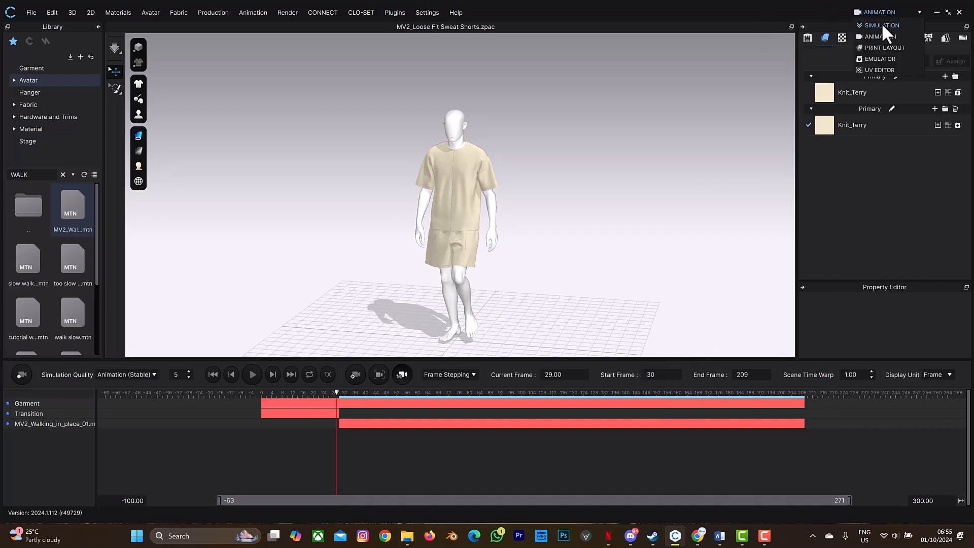
left_click(881, 27)
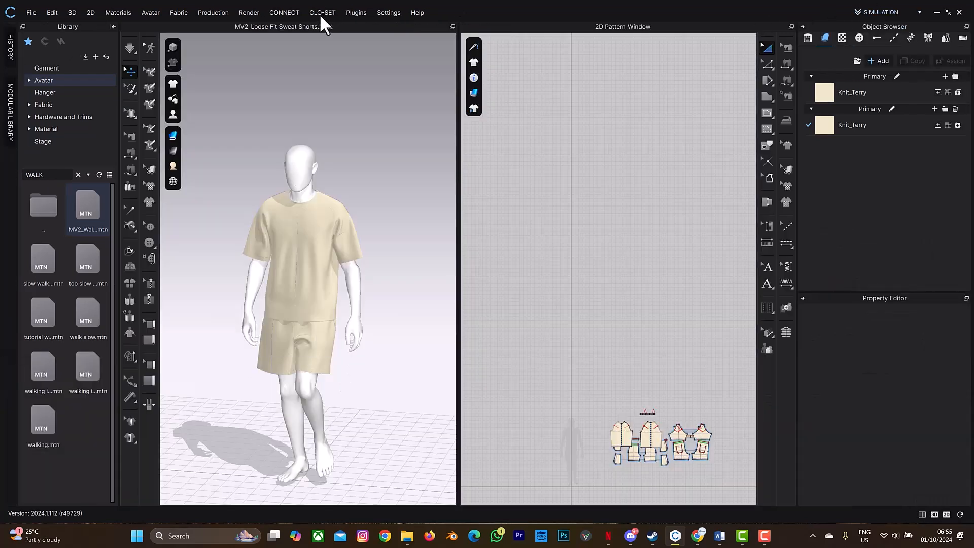
left_click(244, 12)
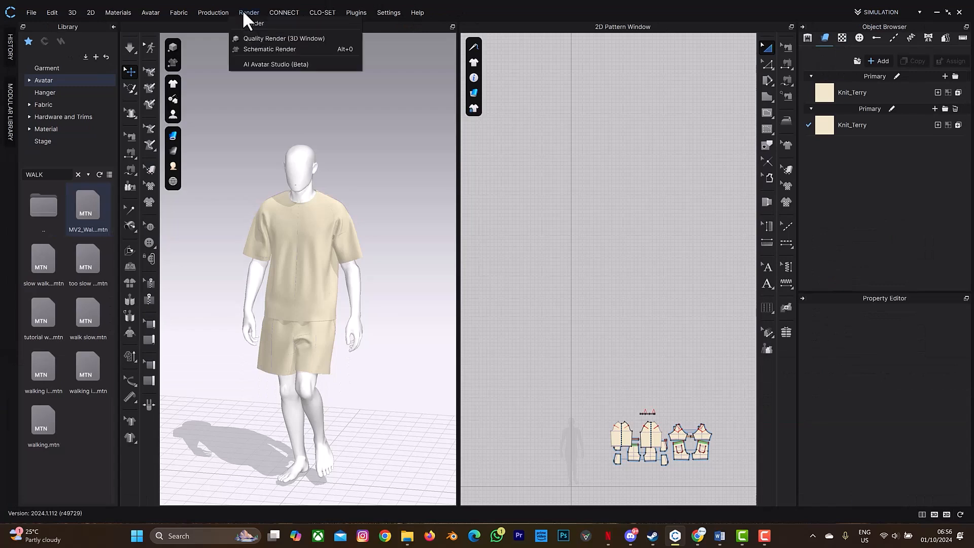
left_click(245, 21)
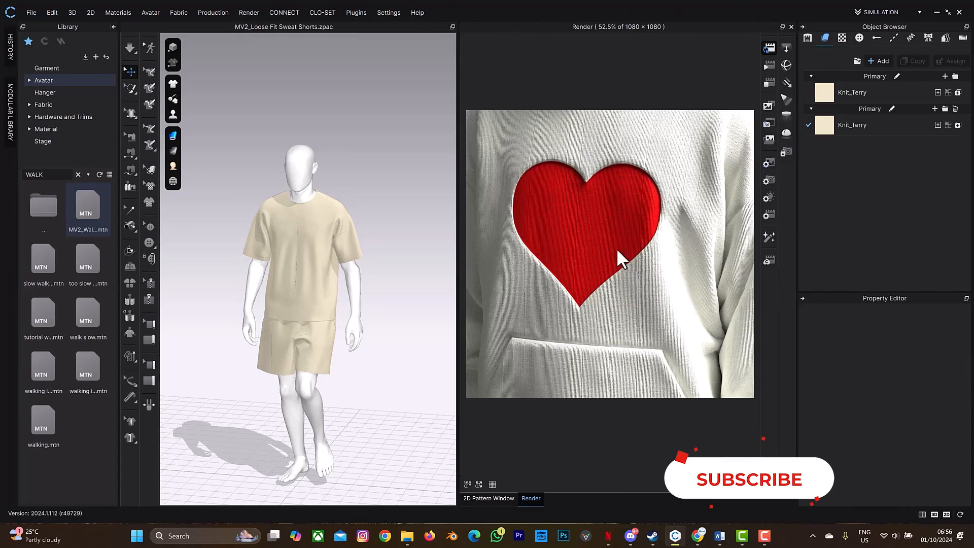
left_click(762, 162)
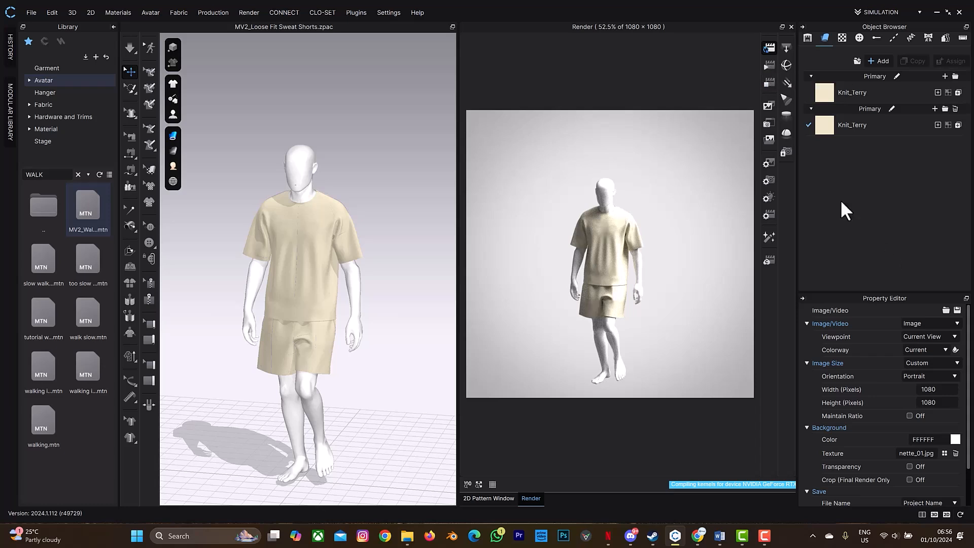
Set the render image height to 1920 pixels.
left_click(939, 390)
left_click(940, 403)
type("1920")
key("Return")
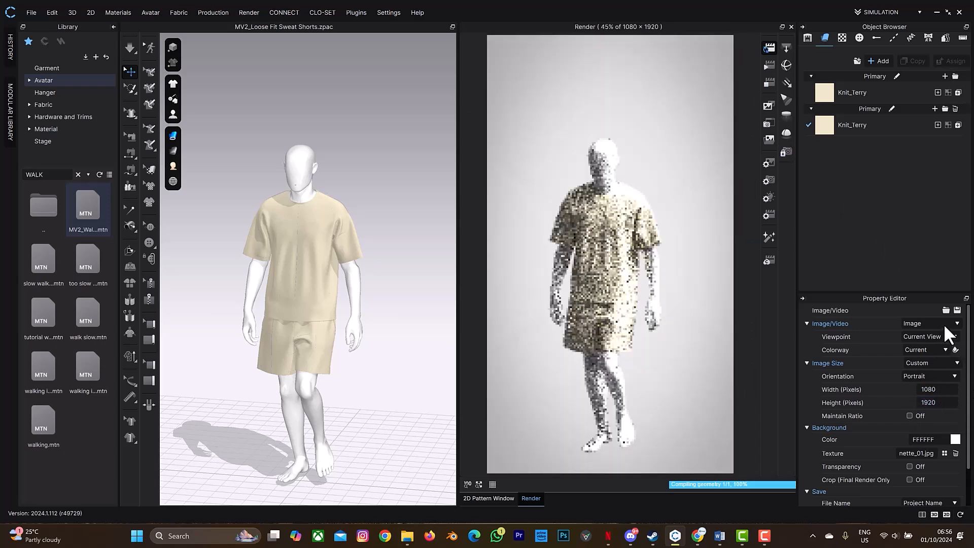
Set the render output type to Animation and its region to Play Region.
left_click(943, 324)
left_click(943, 346)
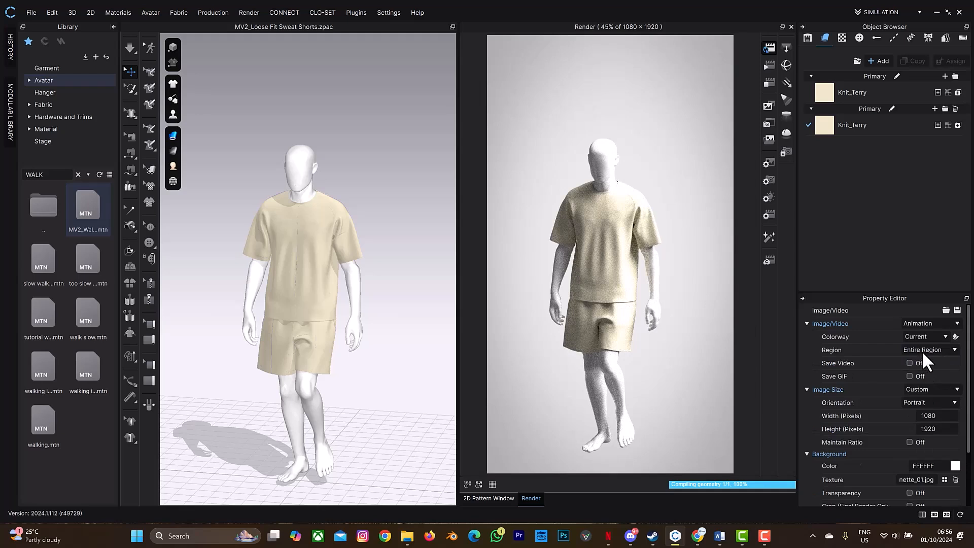
left_click(955, 350)
left_click(927, 365)
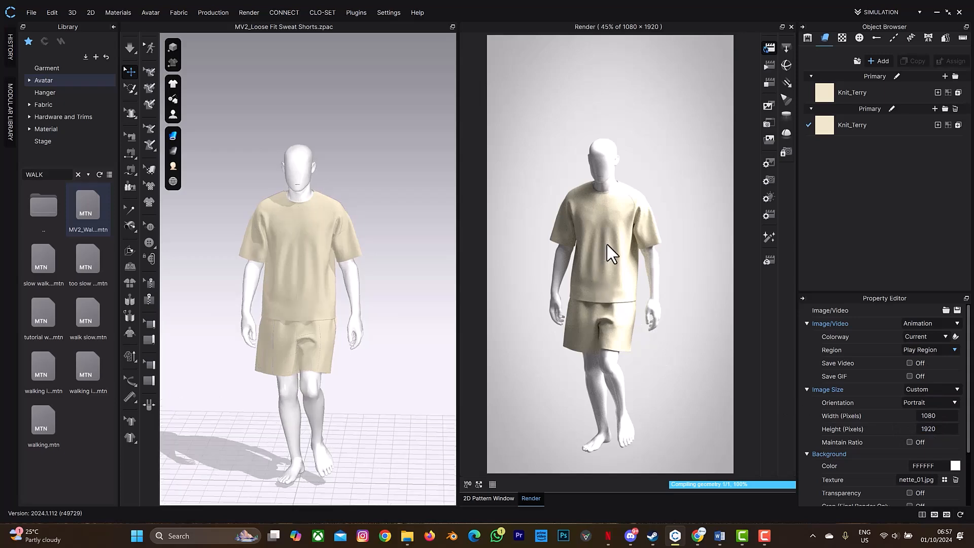
Reframe the render to a three-quarter view with the full avatar filling most of the portrait frame.
right_click(655, 249)
right_click_drag(630, 265, 668, 258)
right_click_drag(630, 196, 625, 241)
left_click(662, 223)
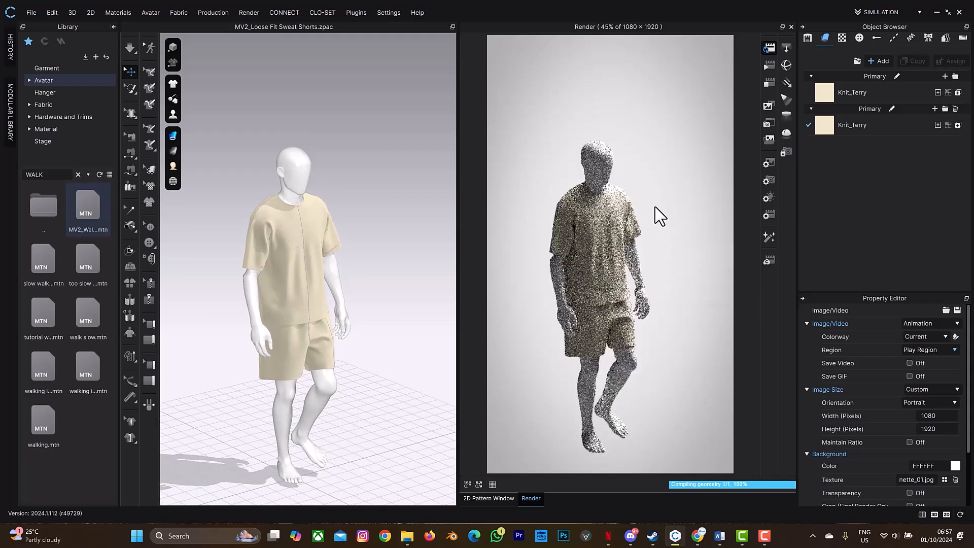
scroll(662, 214, "up", 2)
scroll(662, 214, "up", 4)
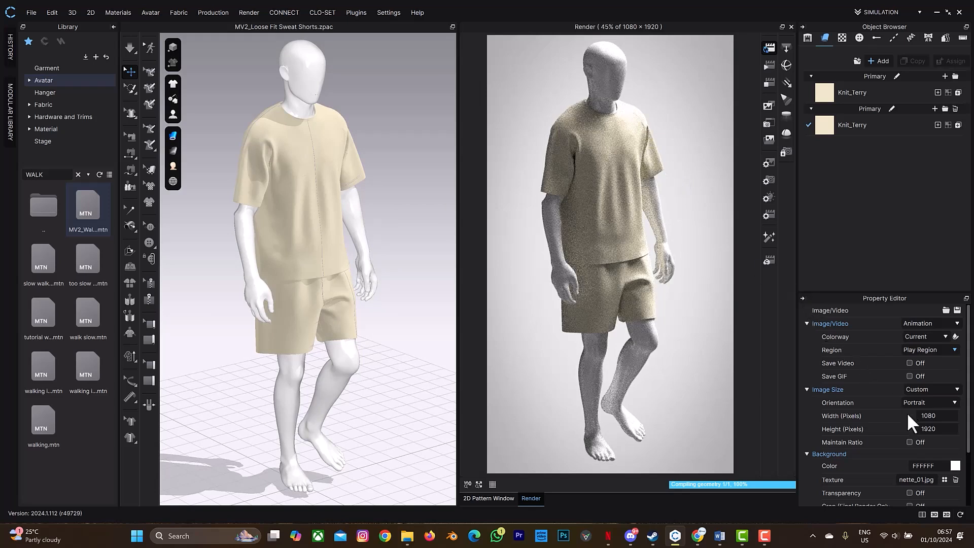
Try the Light_6 preset for the render lighting and settle on the Tilestreet preset.
left_click(768, 197)
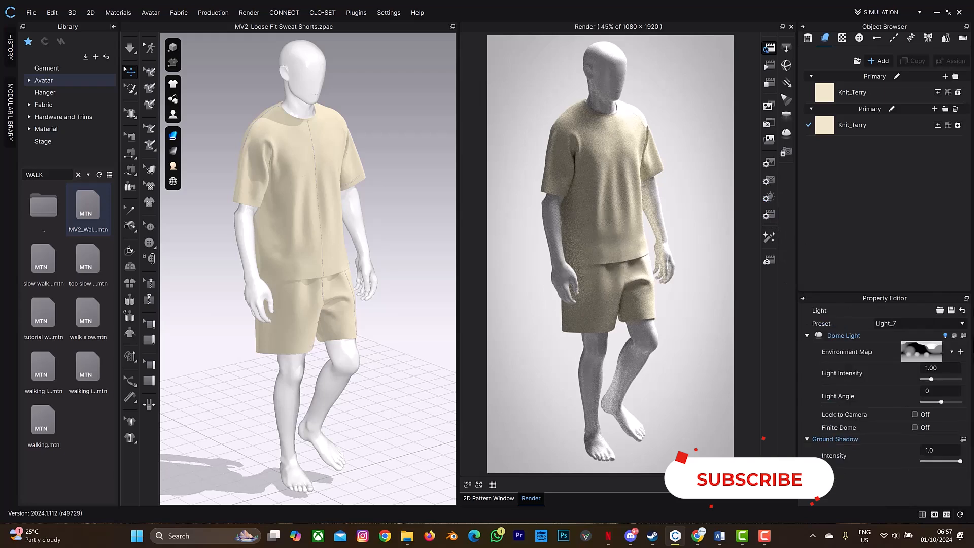
left_click(962, 322)
left_click(962, 323)
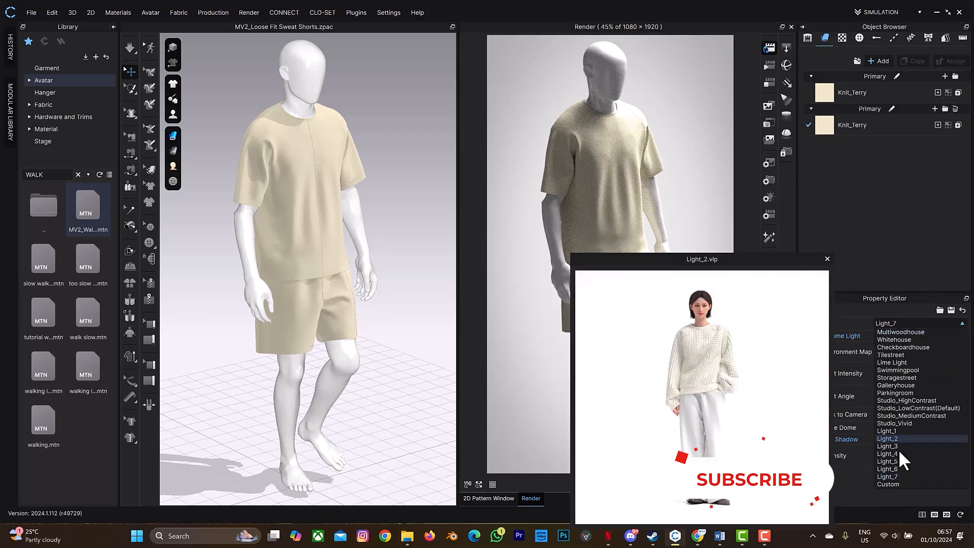
left_click(894, 473)
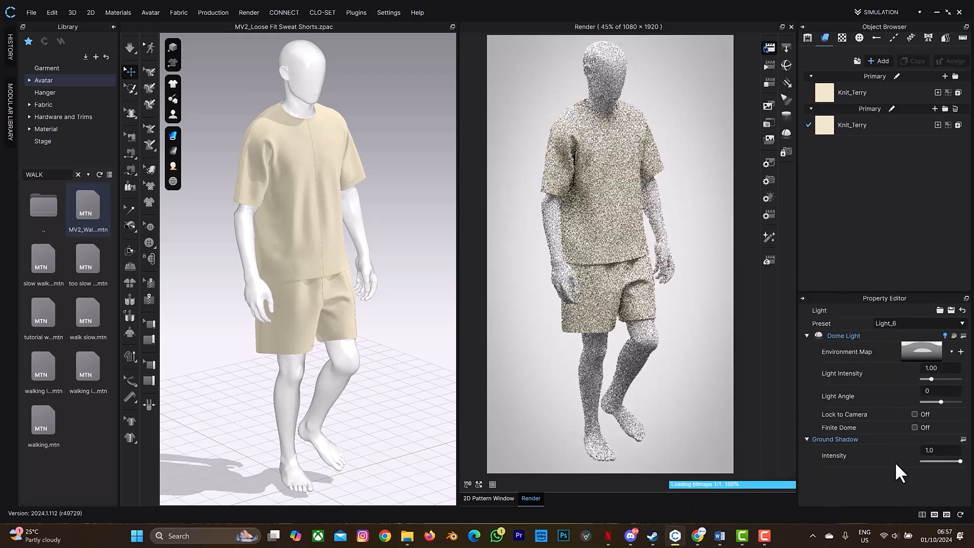
left_click(962, 323)
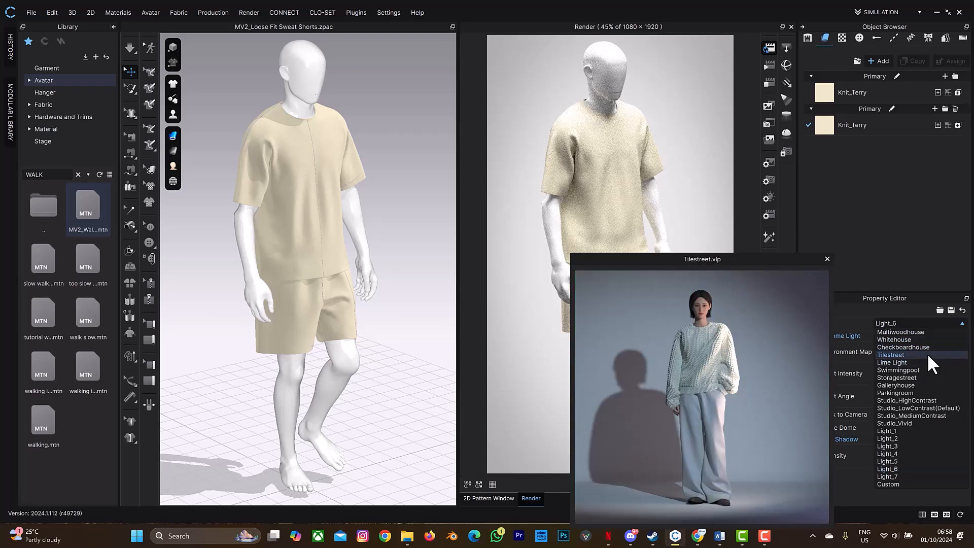
left_click(927, 353)
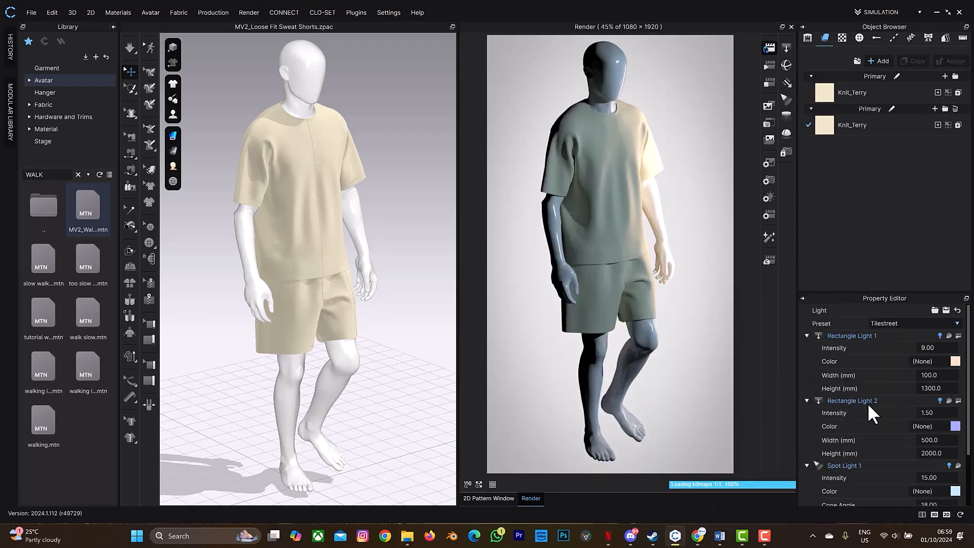
Review the image/video and save settings of the animation and start the final render.
left_click(769, 163)
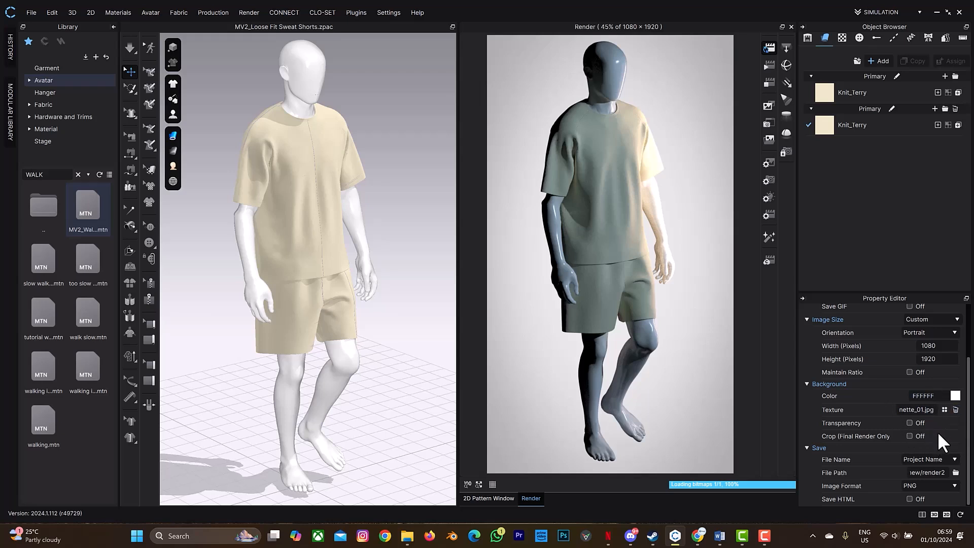
scroll(937, 431, "up", 3)
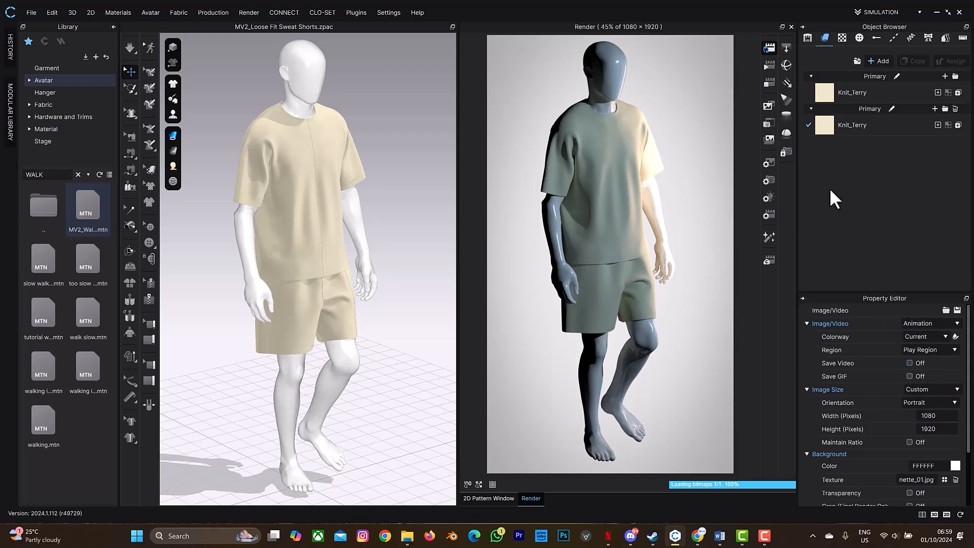
left_click(770, 64)
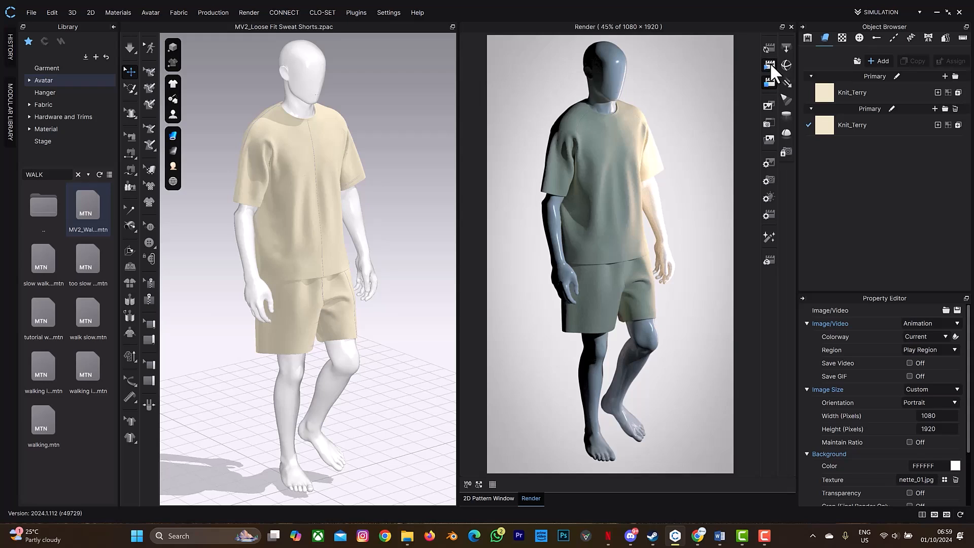